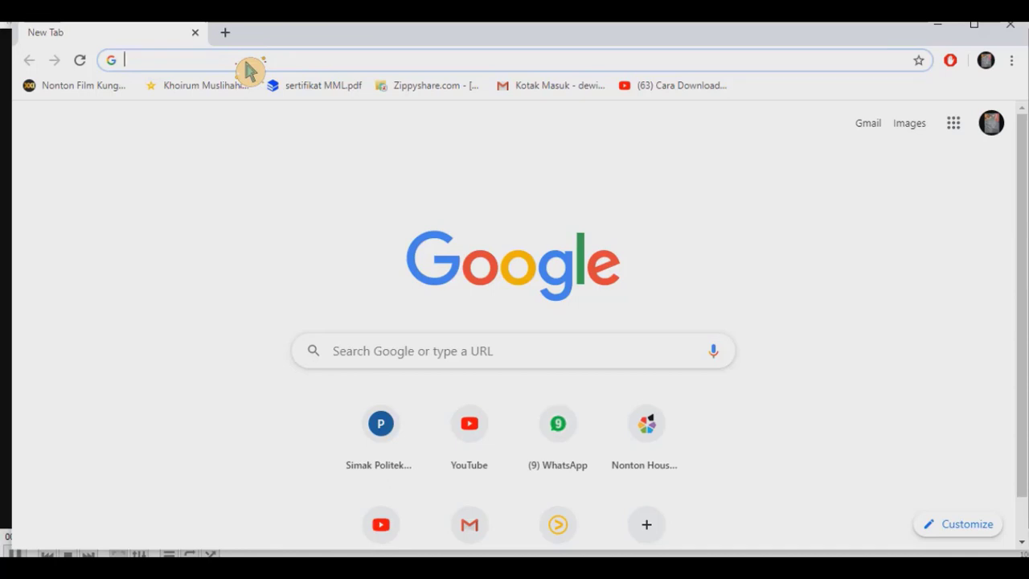
Load the Simak PTA admissions site at simakpta.politeknikaceh.ac.id in Chrome.
text(simakpta.politeknikaceh.ac.id)
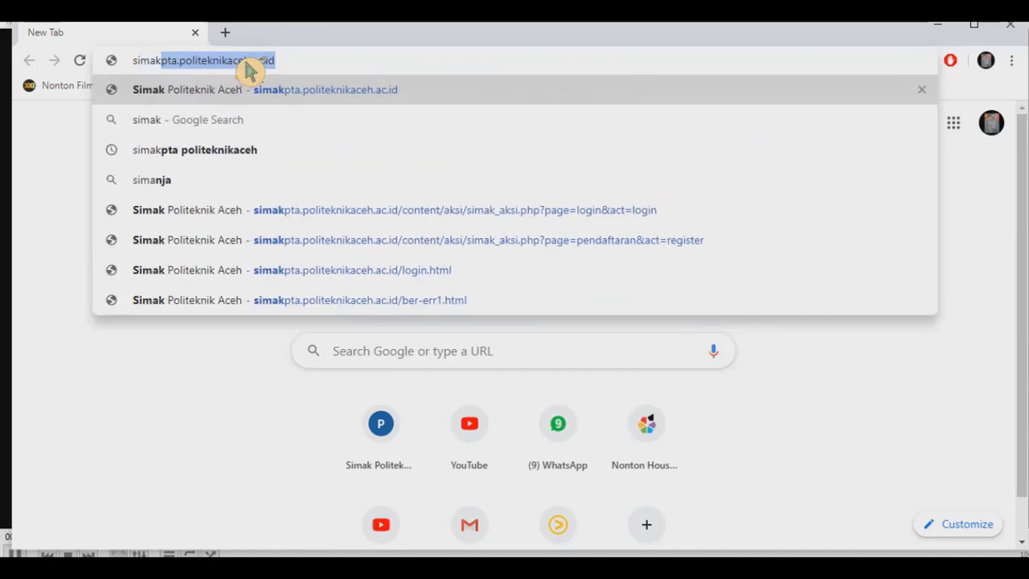
key(Return)
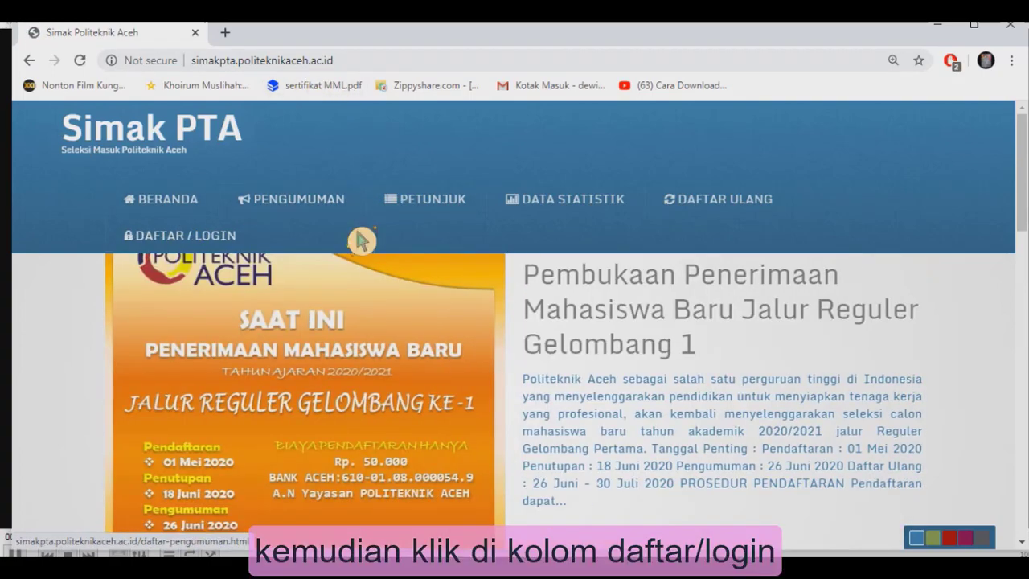
Go to DAFTAR / LOGIN and open the new-applicant Daftar registration form.
click(197, 249)
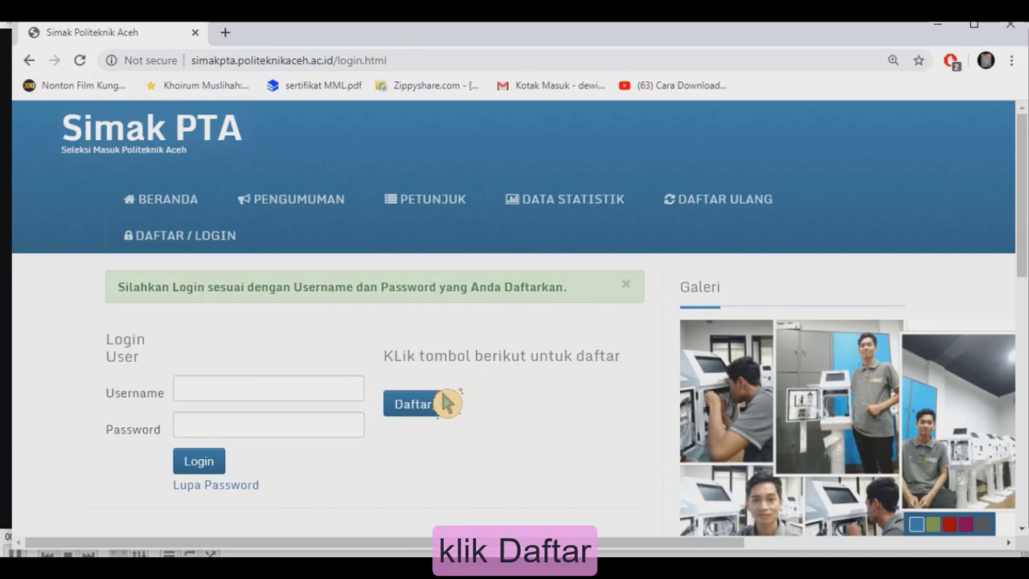
click(428, 423)
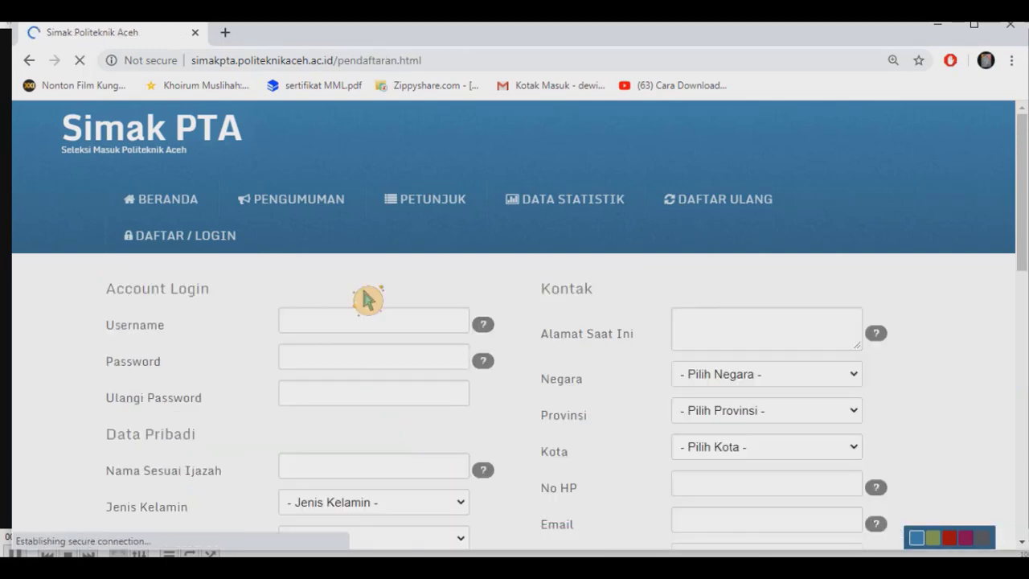
Enter the account username, then the password twice under Account Login.
mouse_move(332, 335)
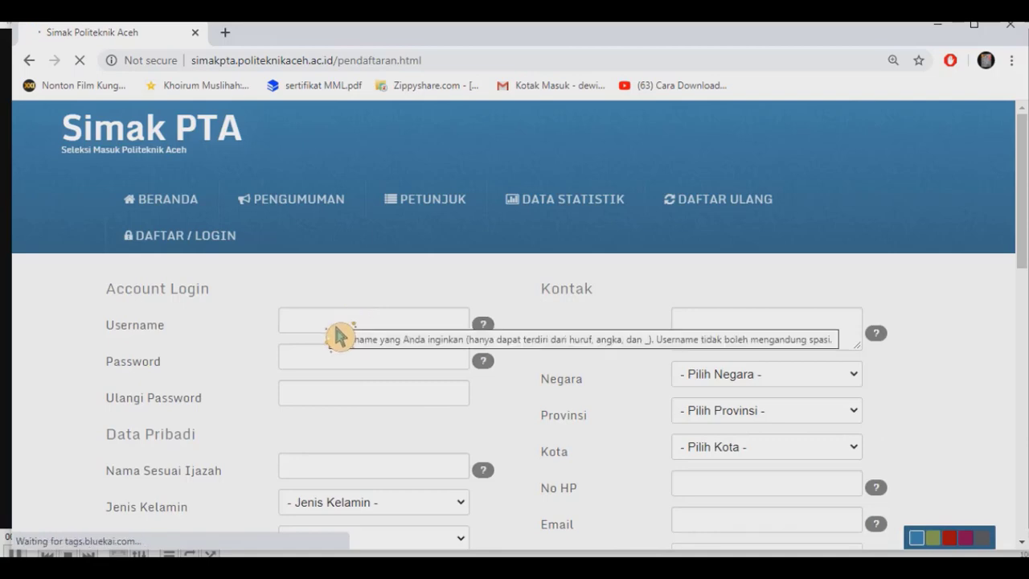
click(331, 330)
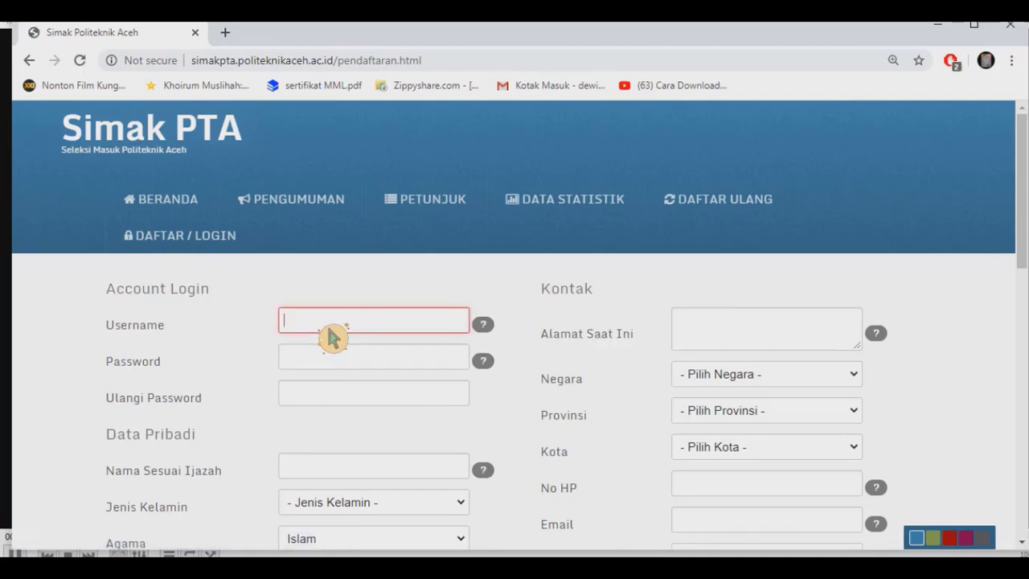
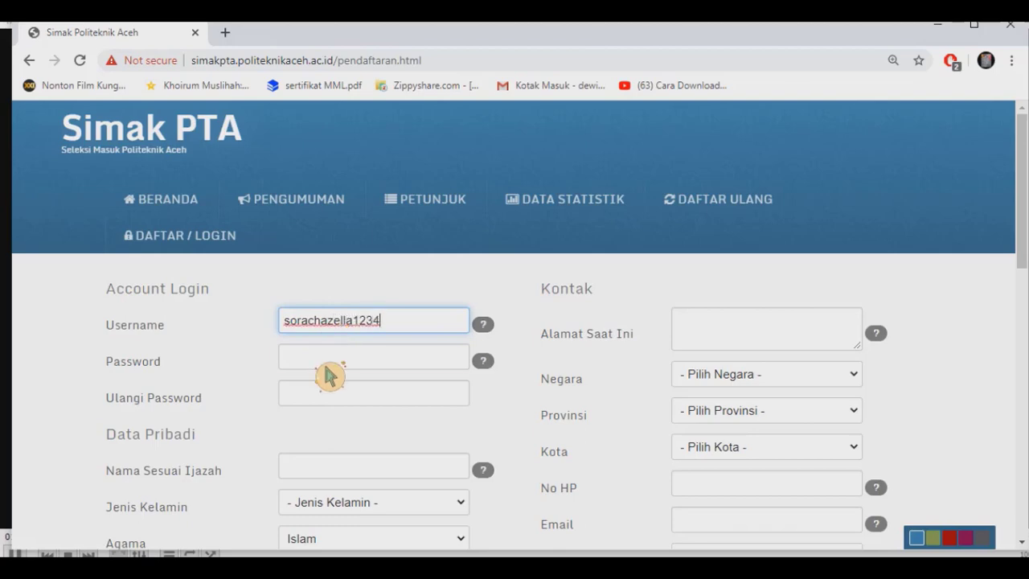
click(327, 367)
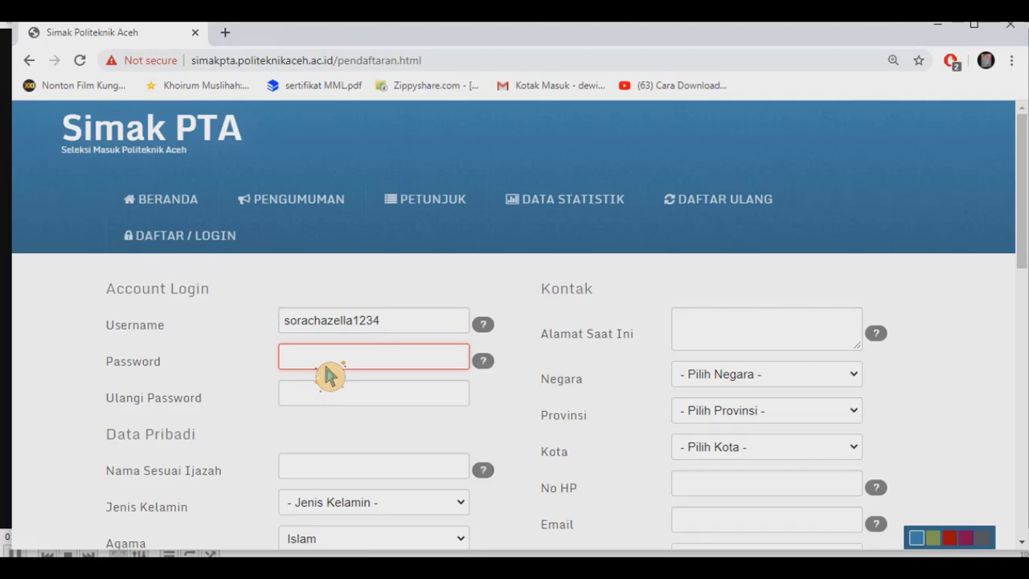
text(123456)
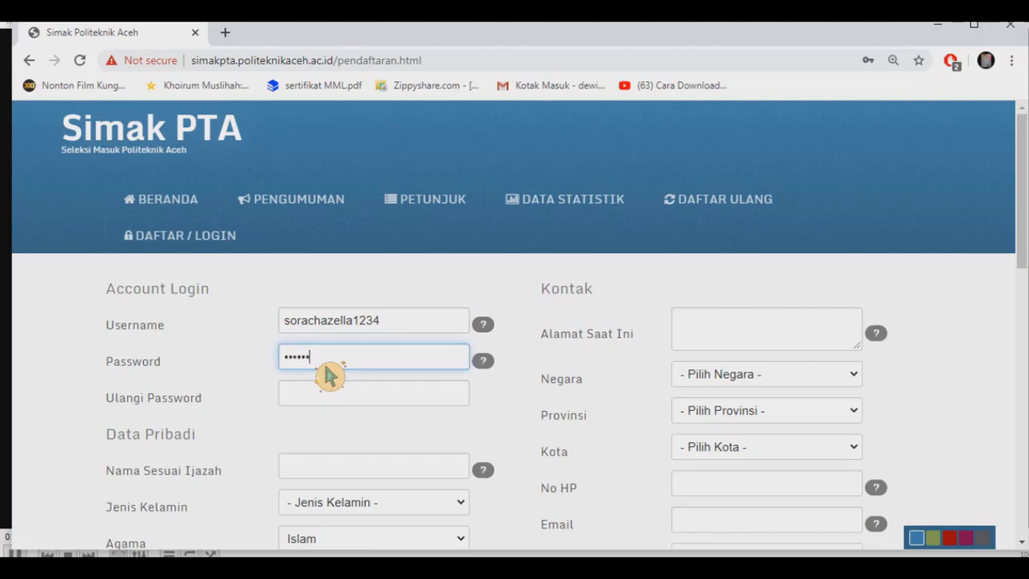
text(7890)
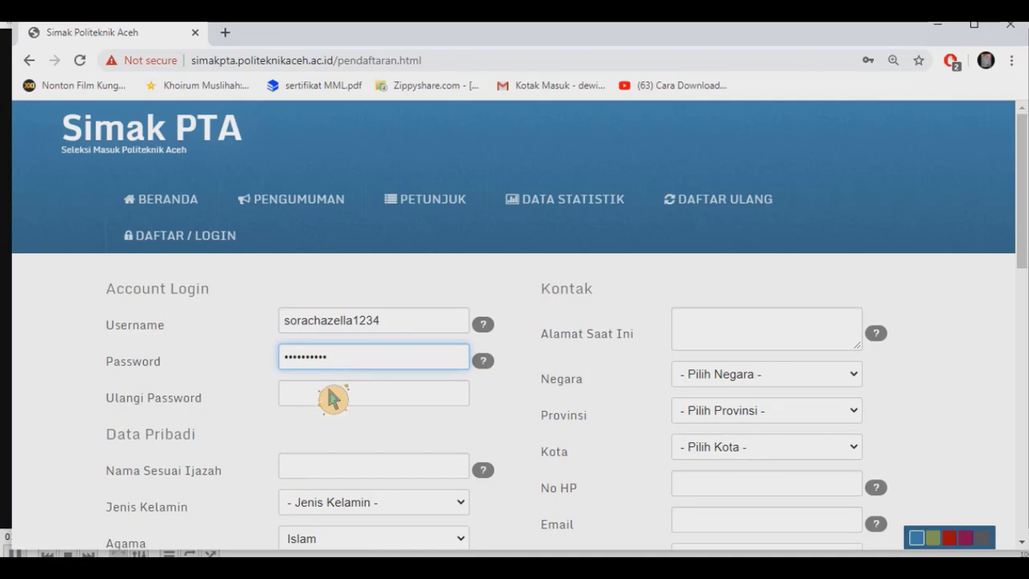
click(329, 395)
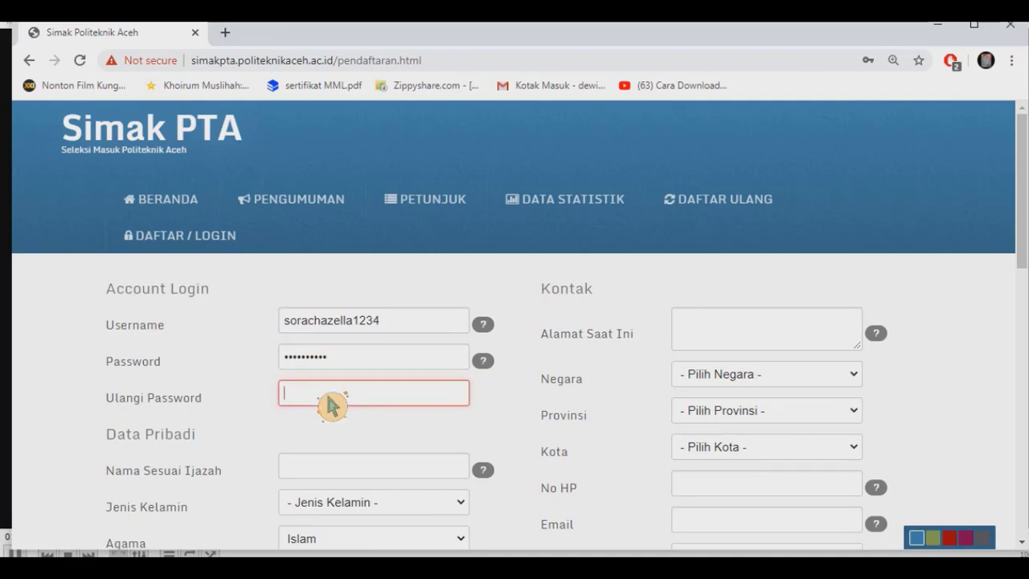
text(123)
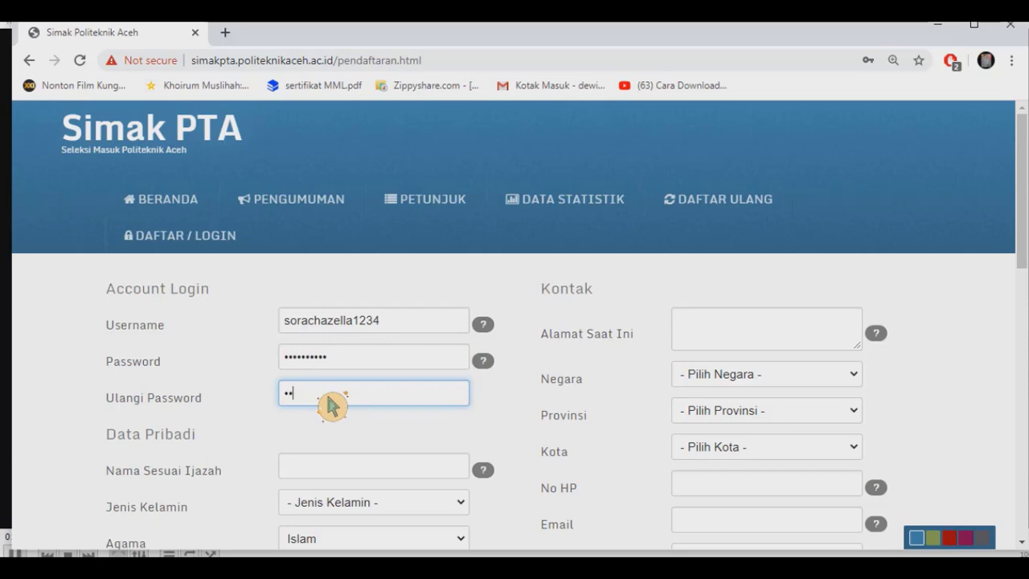
text(4567890)
click(339, 471)
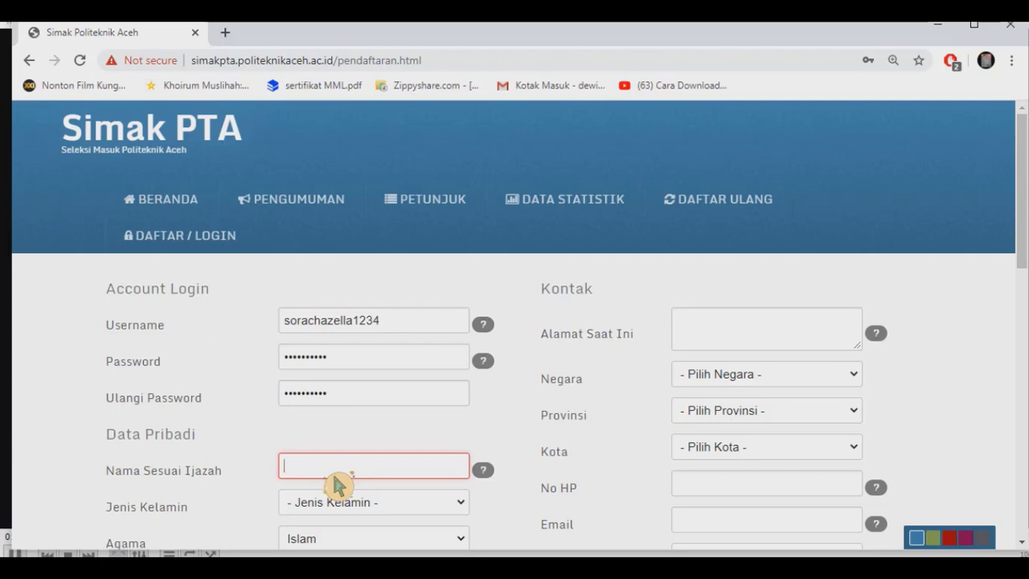
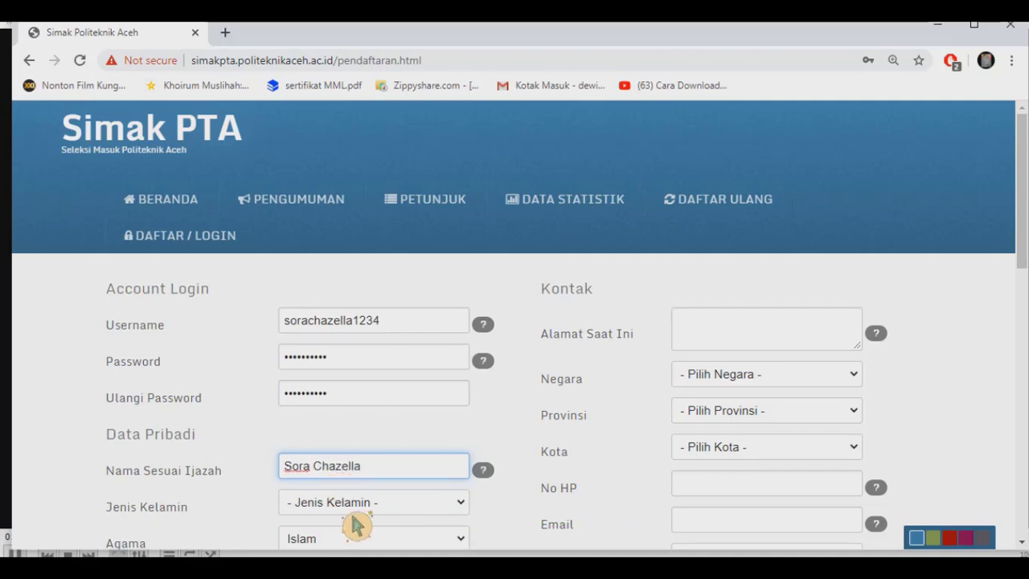
Enter the applicant's full name and choose gender Perempuan.
click(354, 509)
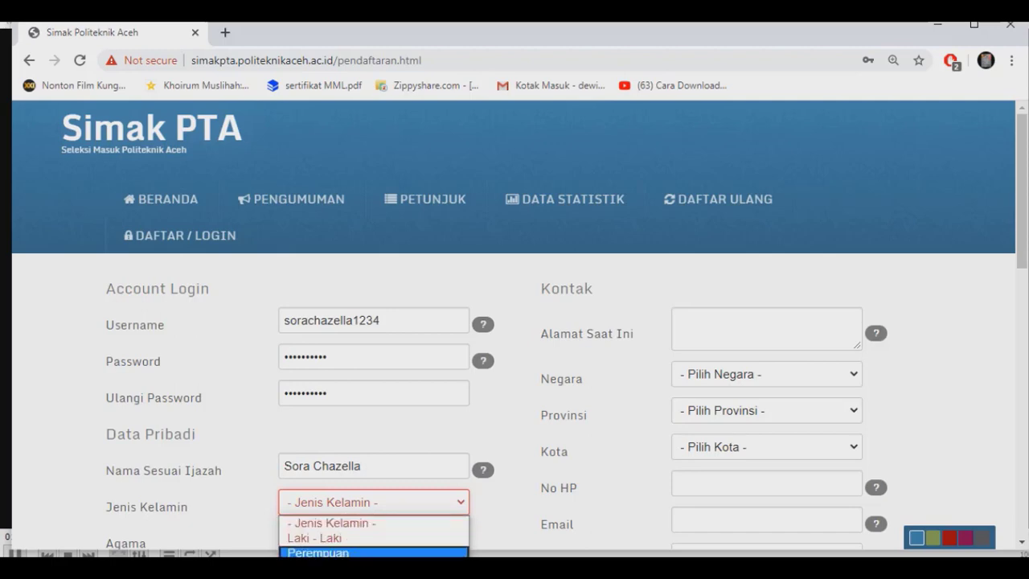
click(354, 553)
Set place of birth Banda Aceh and fill in the date of birth.
scroll(356, 518, down, 2)
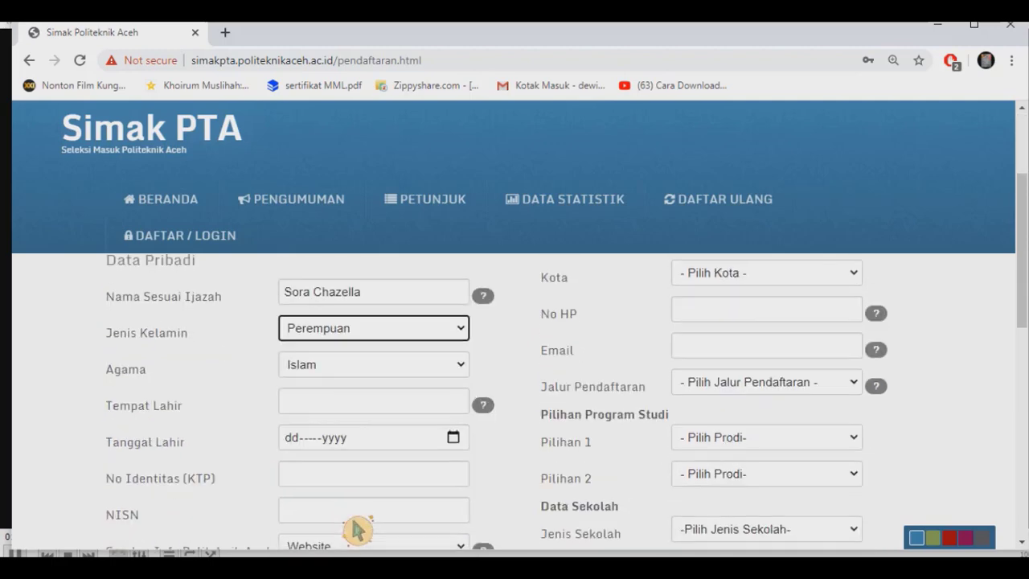
click(337, 410)
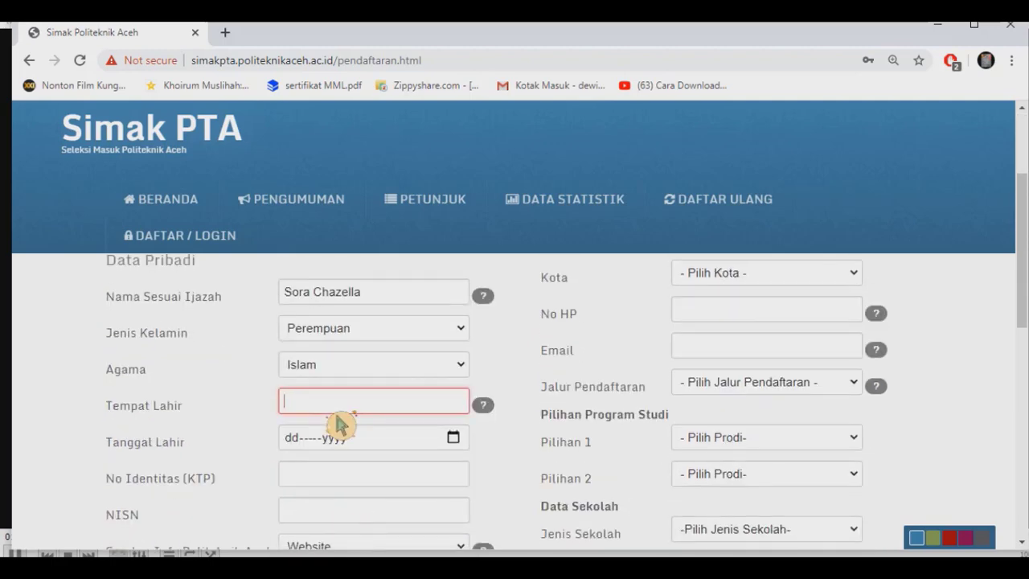
text(Ban)
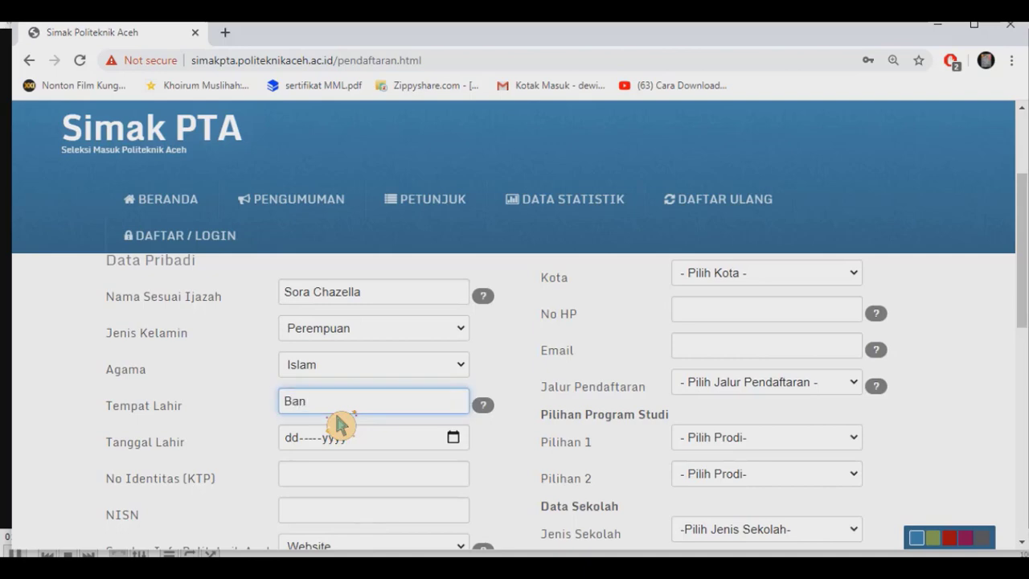
text(da Aceh)
click(307, 448)
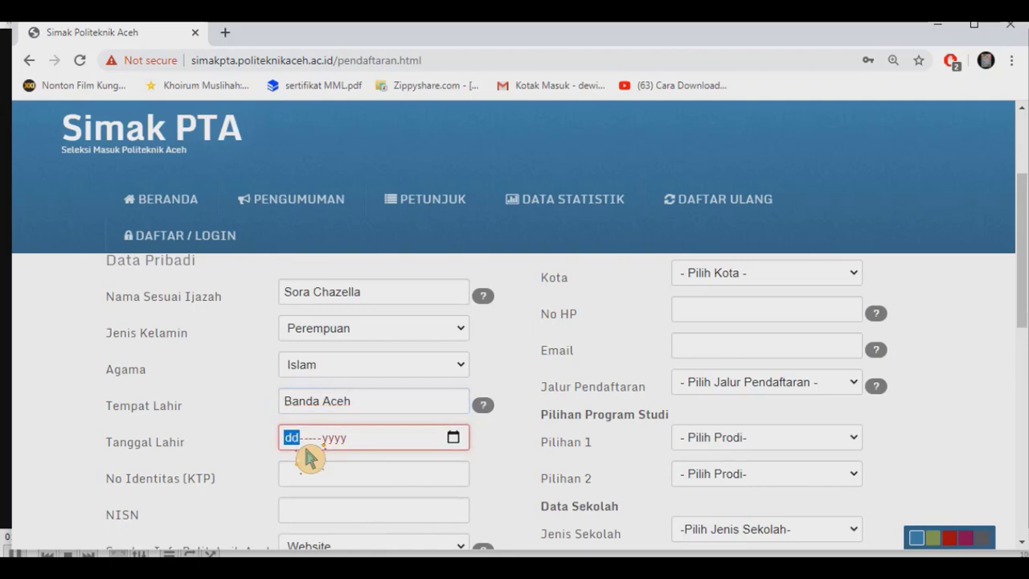
text(07jul)
click(346, 449)
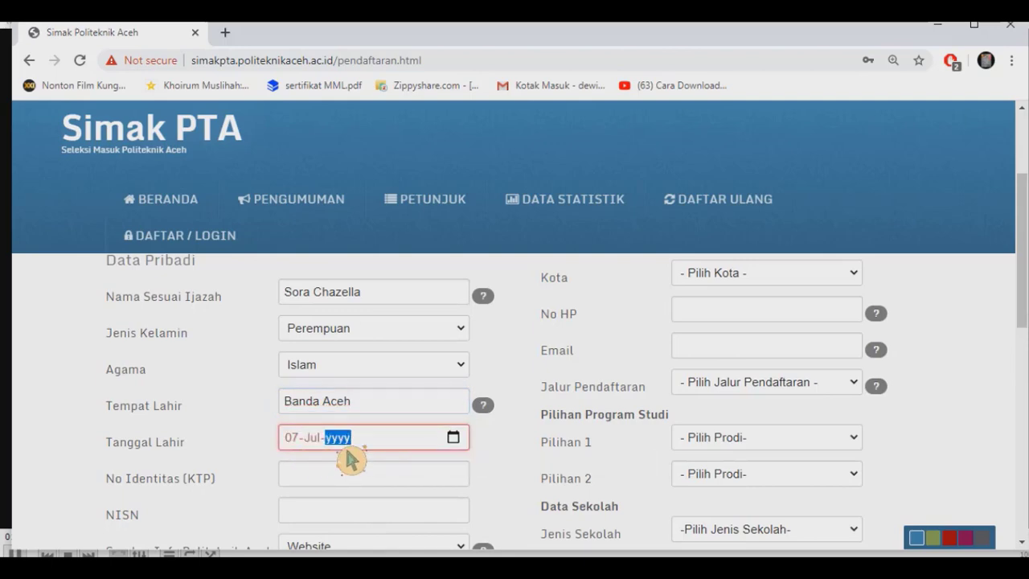
text(1997)
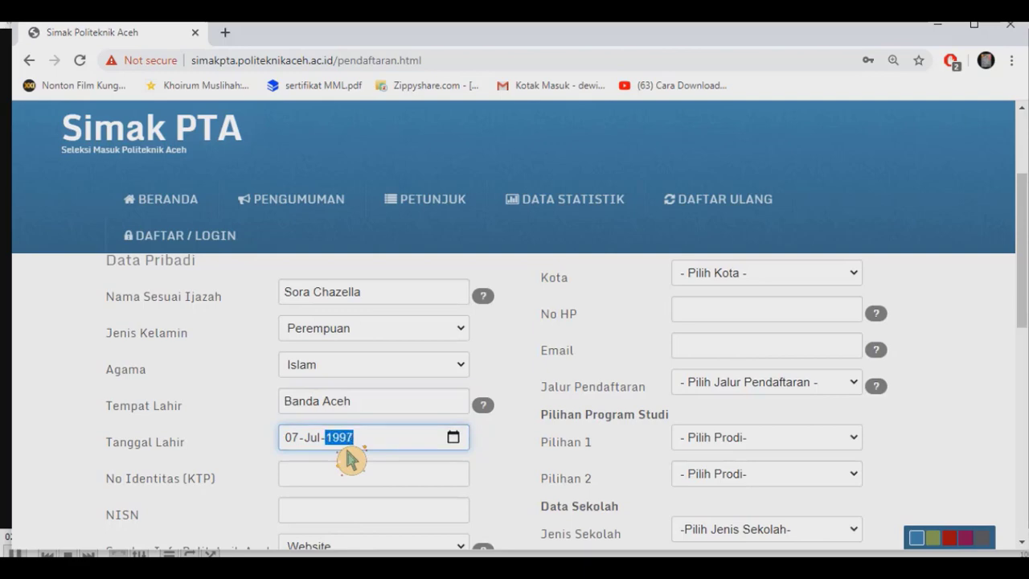
click(353, 481)
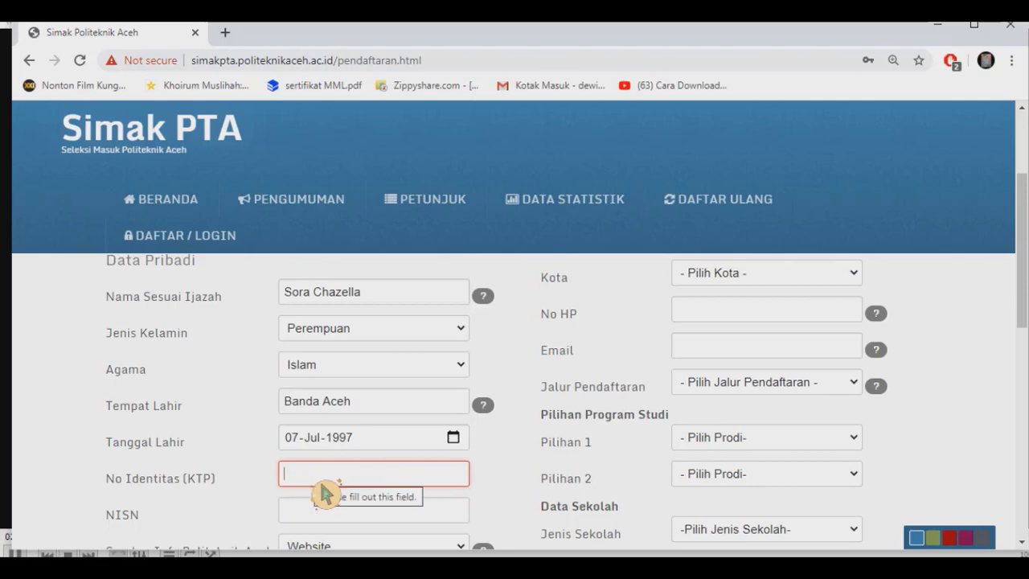
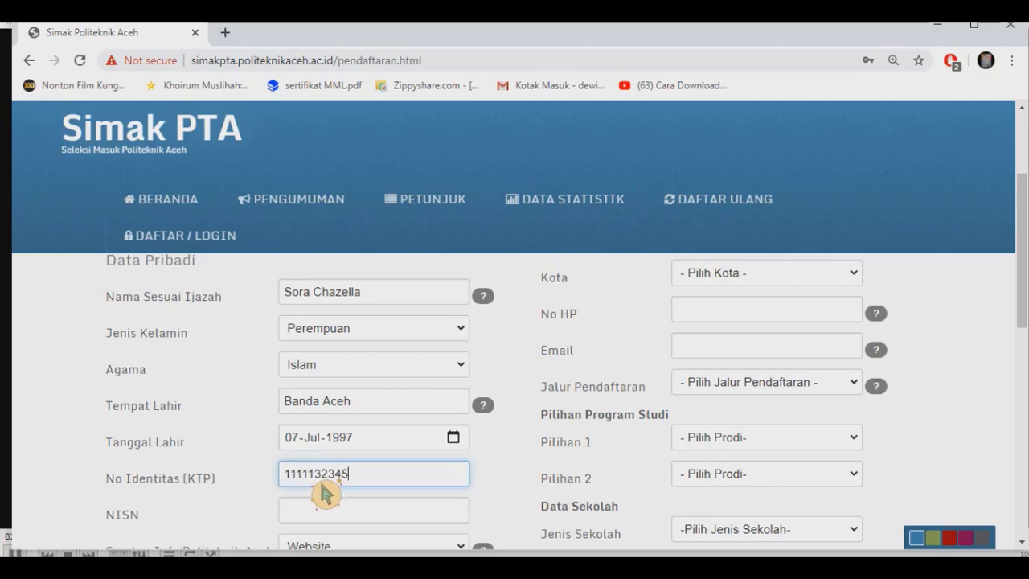
Enter the identity card number and NISN, keeping Website as Sumber Info Politeknik Aceh.
key(Tab)
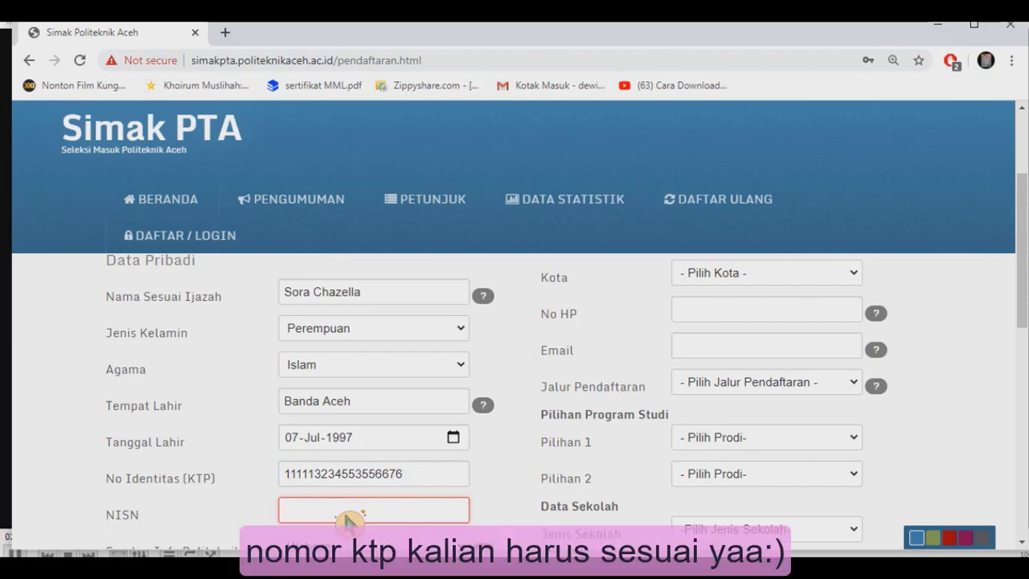
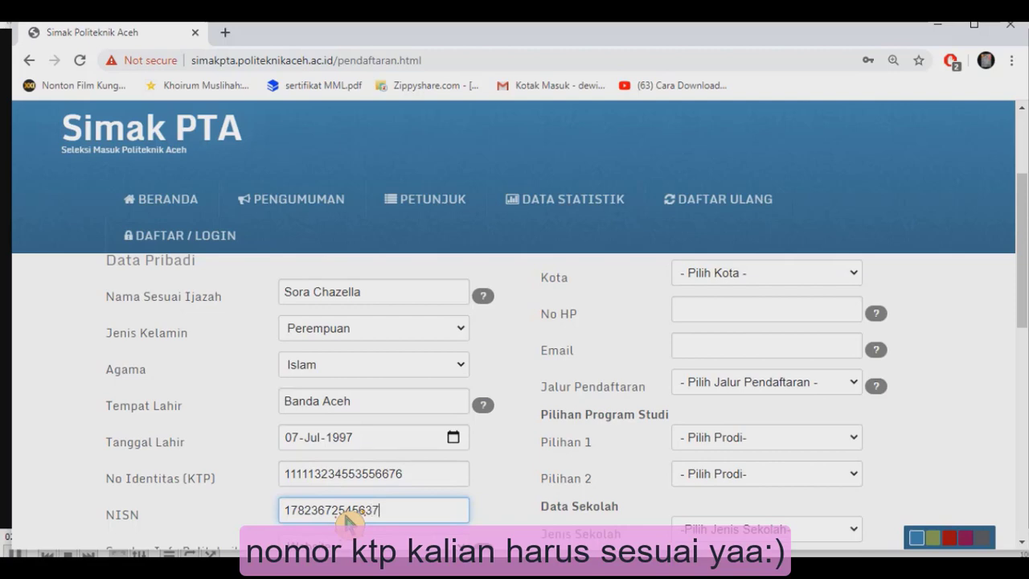
scroll(346, 521, down, 1)
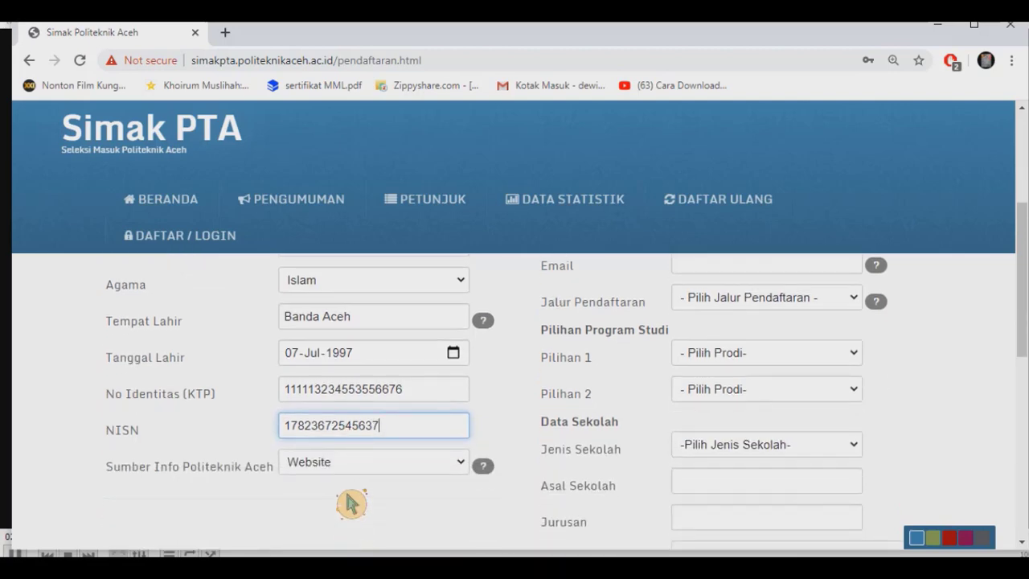
click(353, 473)
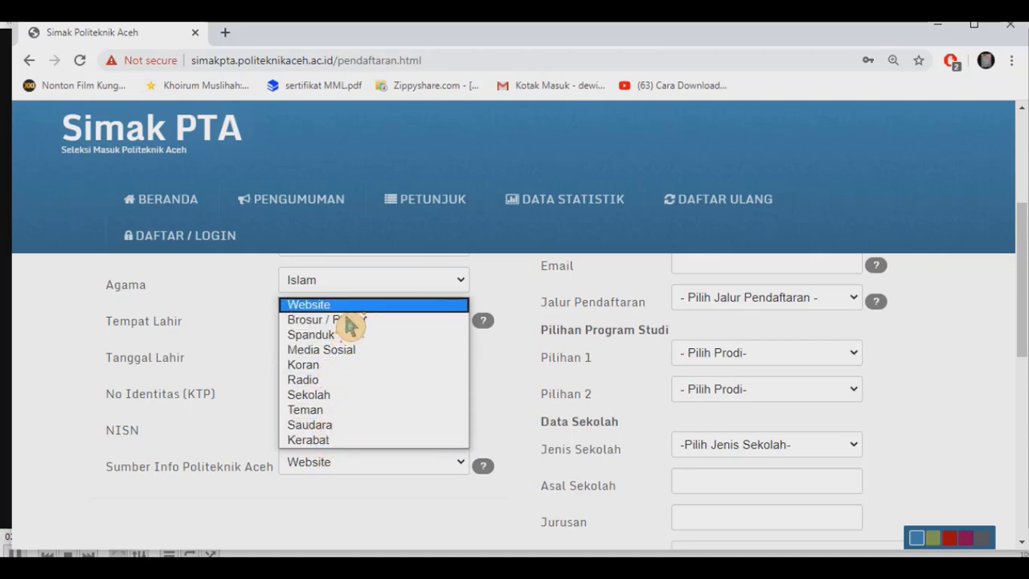
key(Escape)
scroll(551, 391, up, 3)
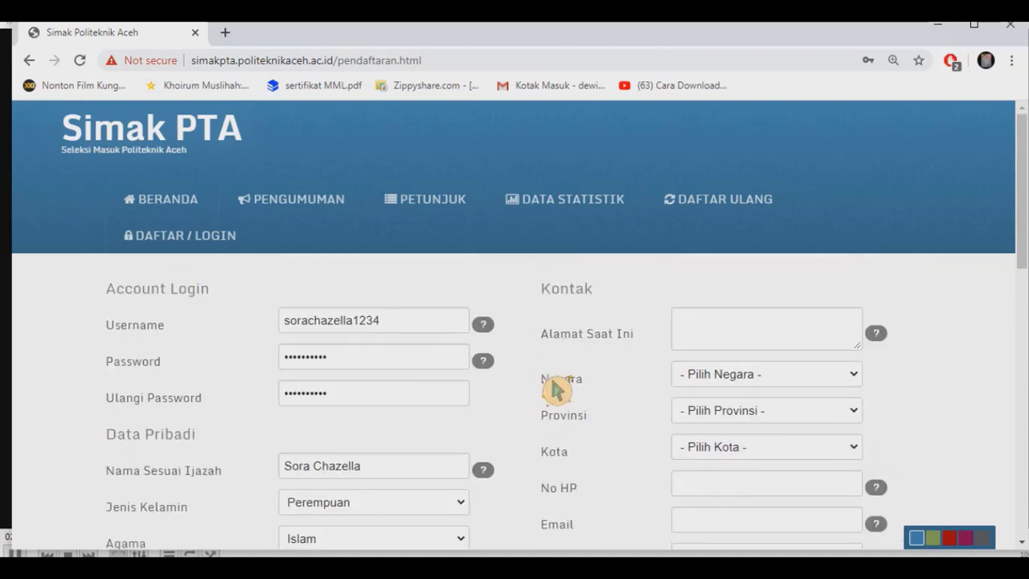
Enter the applicant's current street address in Alamat Saat Ini.
click(732, 342)
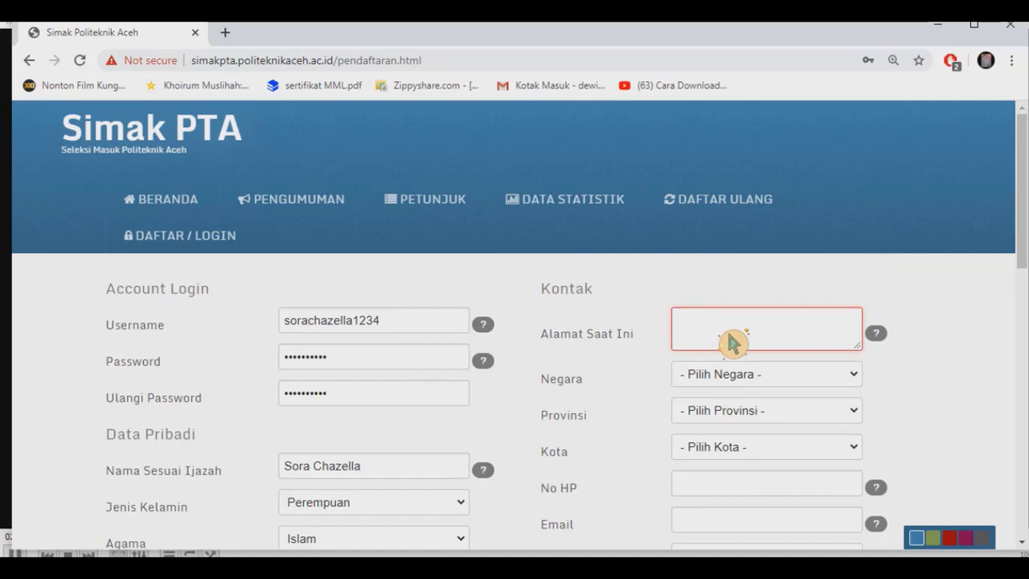
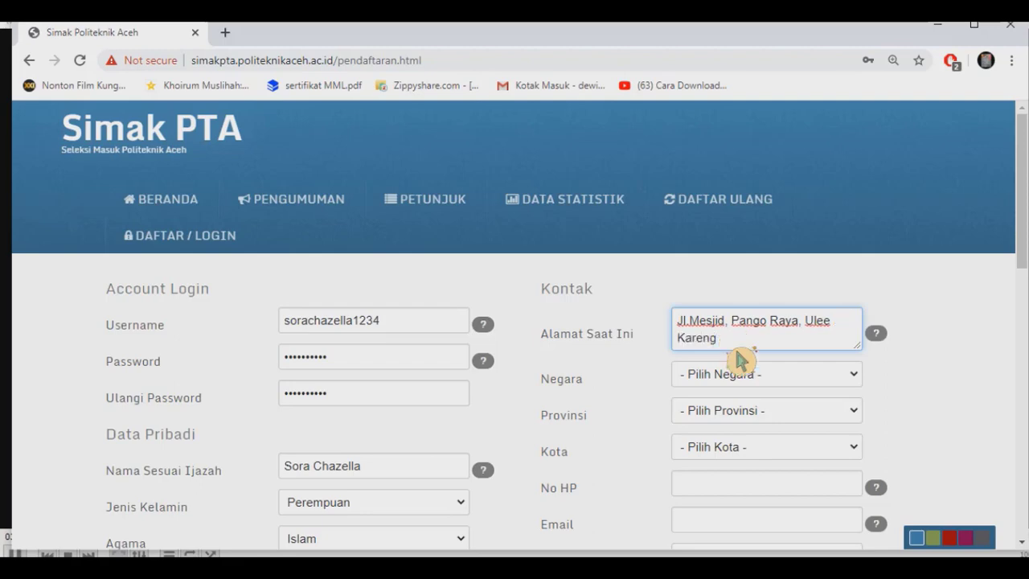
click(735, 381)
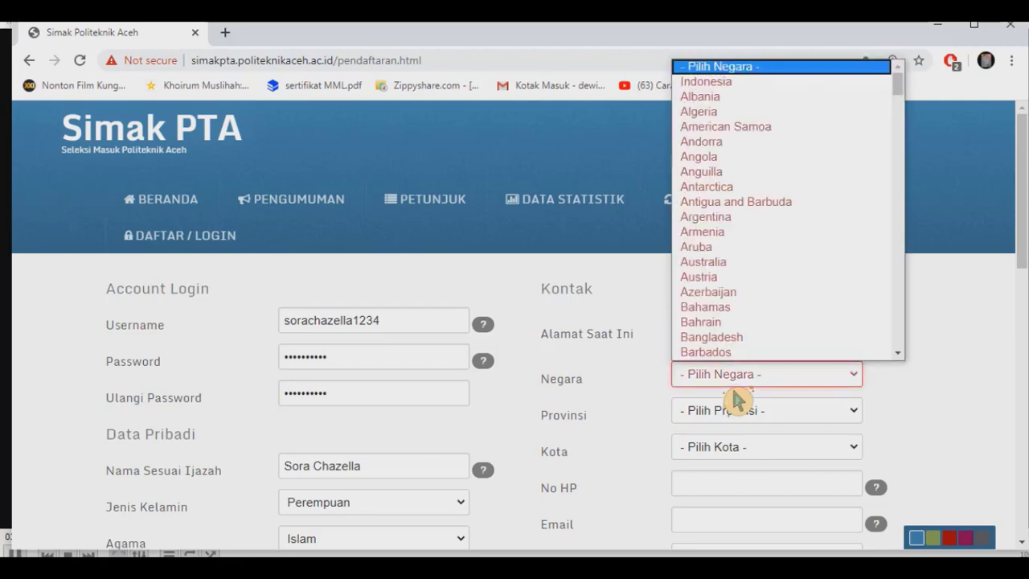
Set country Indonesia, province Aceh and city Kota Banda Aceh.
click(724, 84)
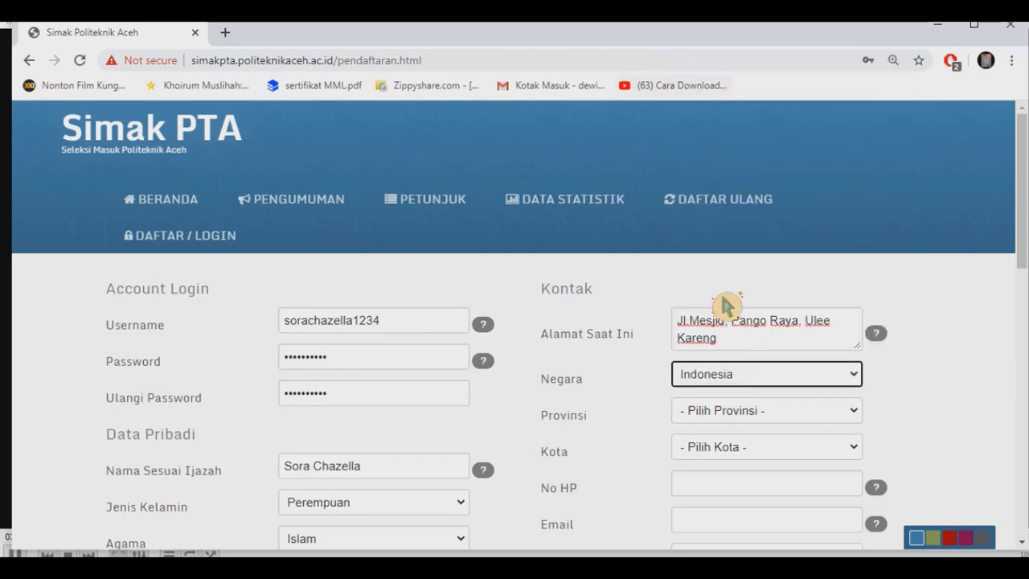
click(747, 414)
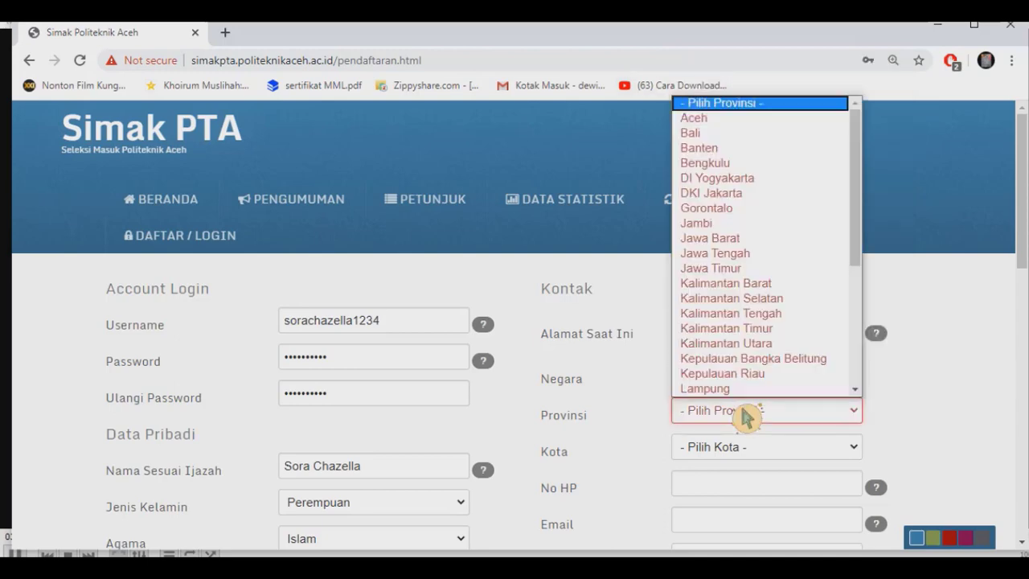
click(743, 121)
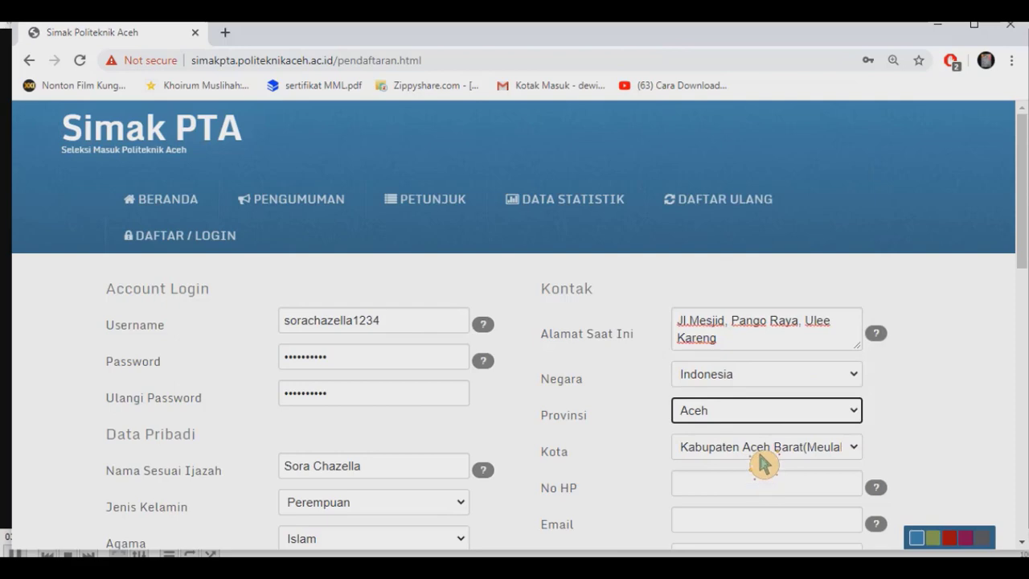
click(761, 453)
scroll(756, 414, down, 2)
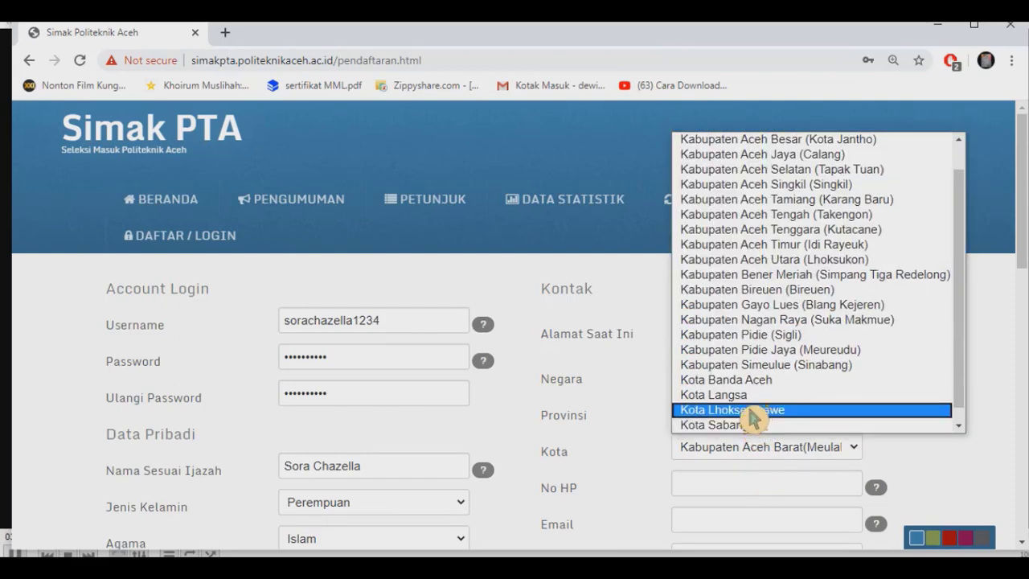
click(751, 383)
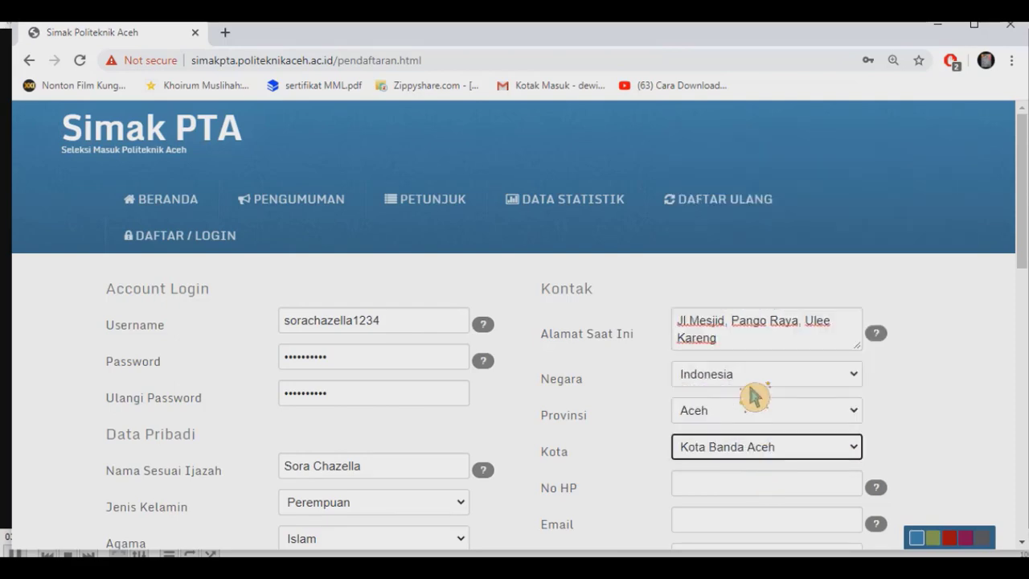
Enter the applicant's phone number and e-mail address.
click(734, 494)
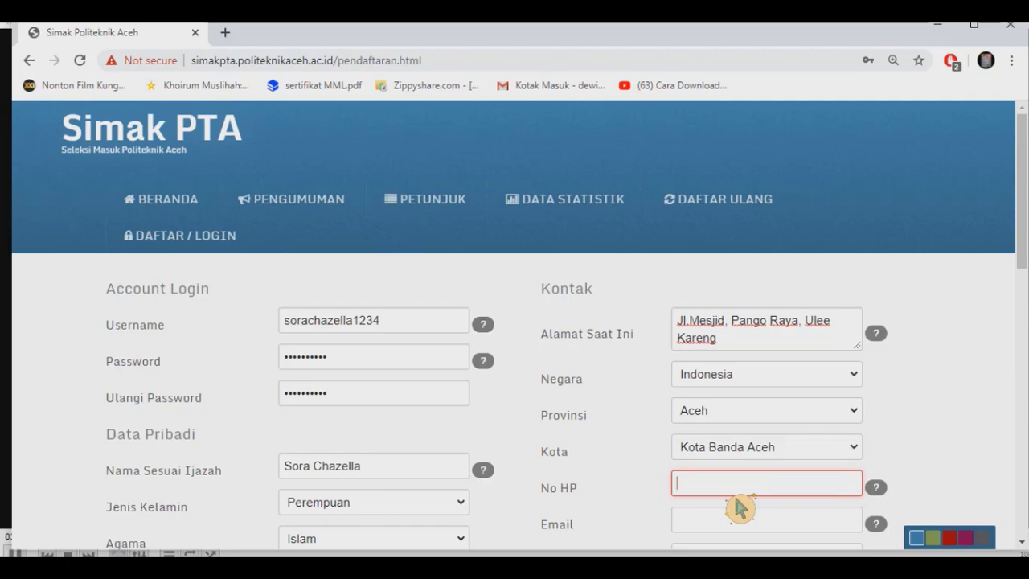
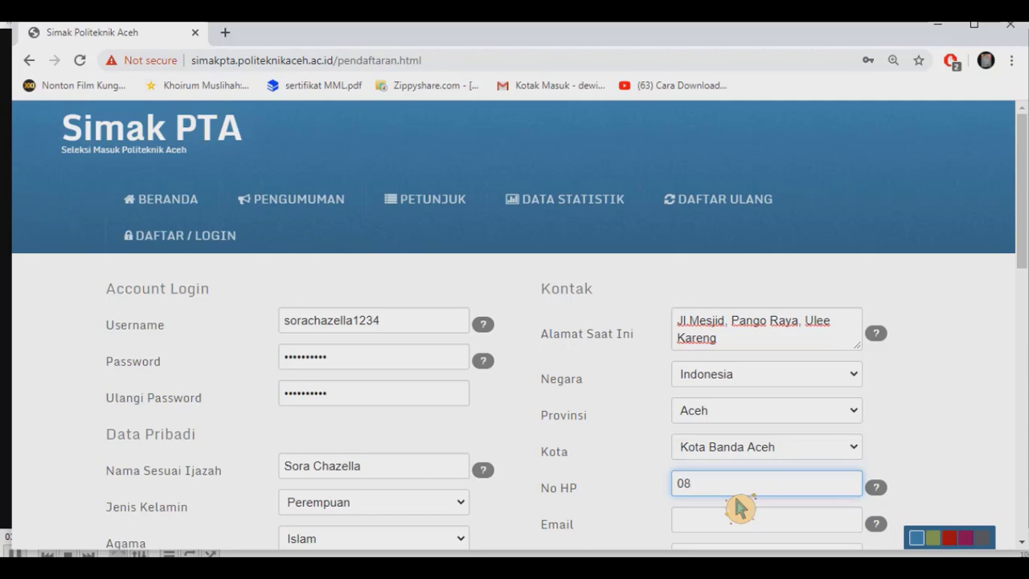
scroll(740, 507, down, 2)
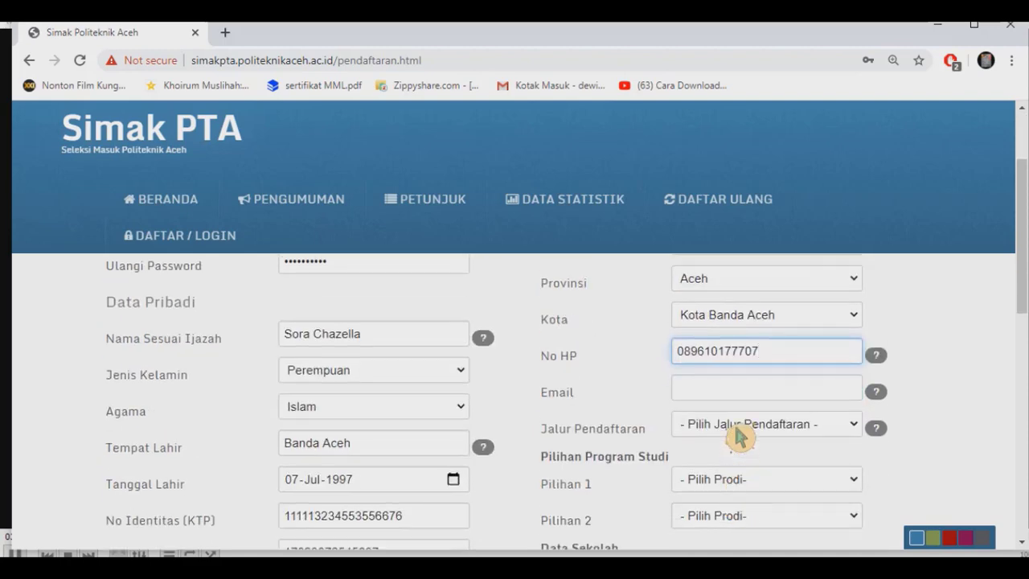
click(737, 394)
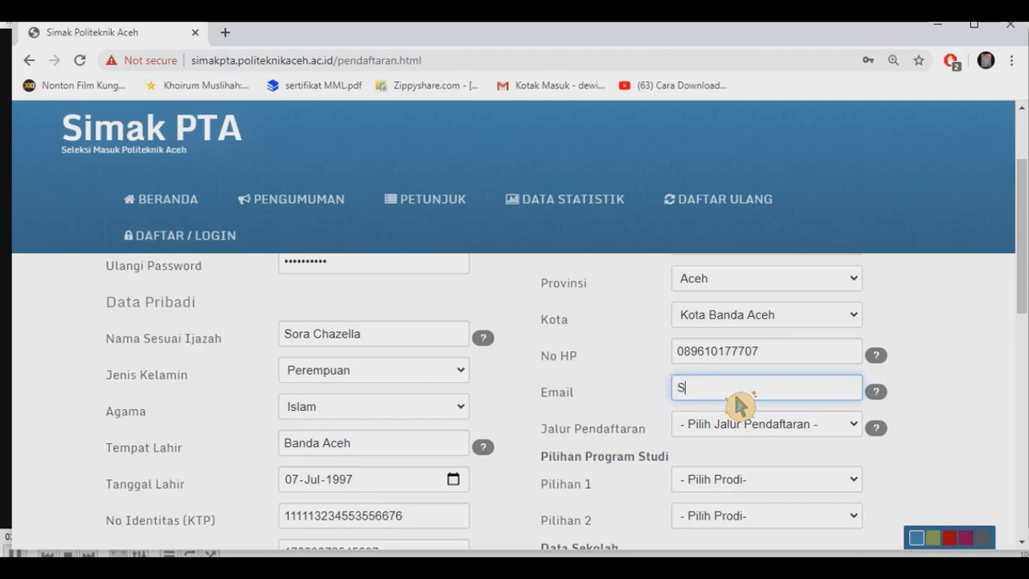
key(BackSpace)
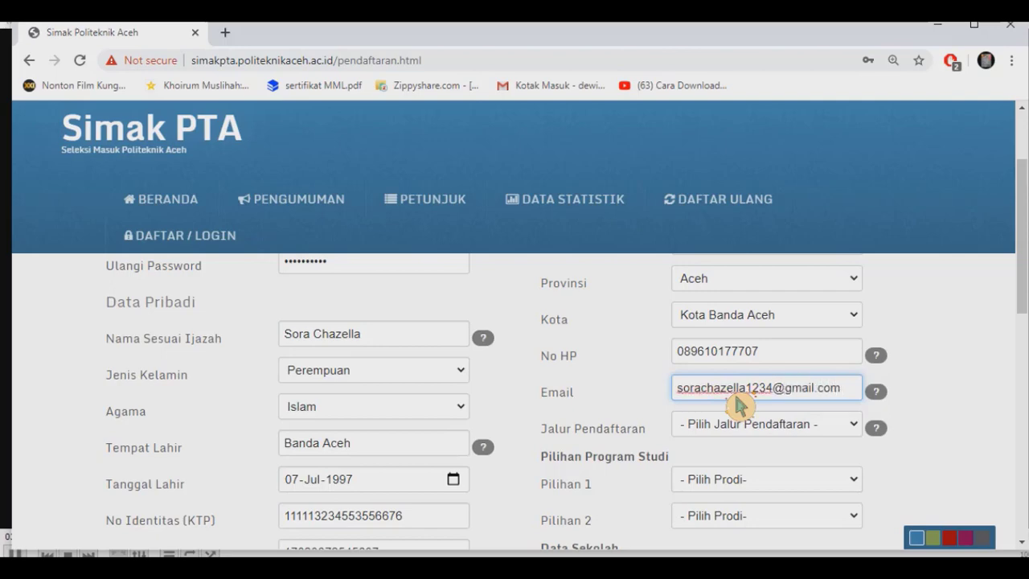
click(732, 428)
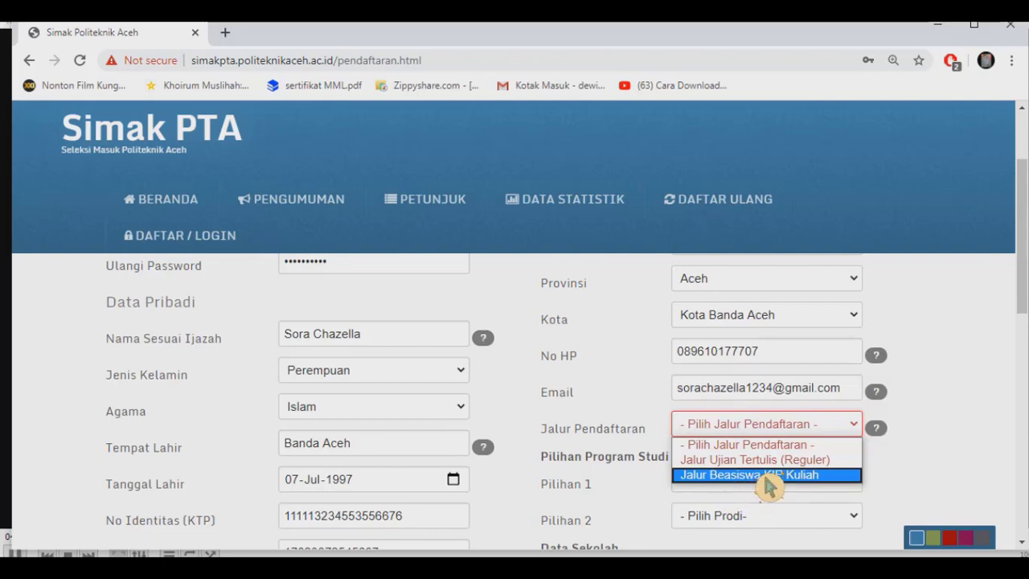
Choose route Jalur Beasiswa KIP Kuliah, D3 Teknologi Elektronika first and D3 Teknologi Informasi second.
click(766, 476)
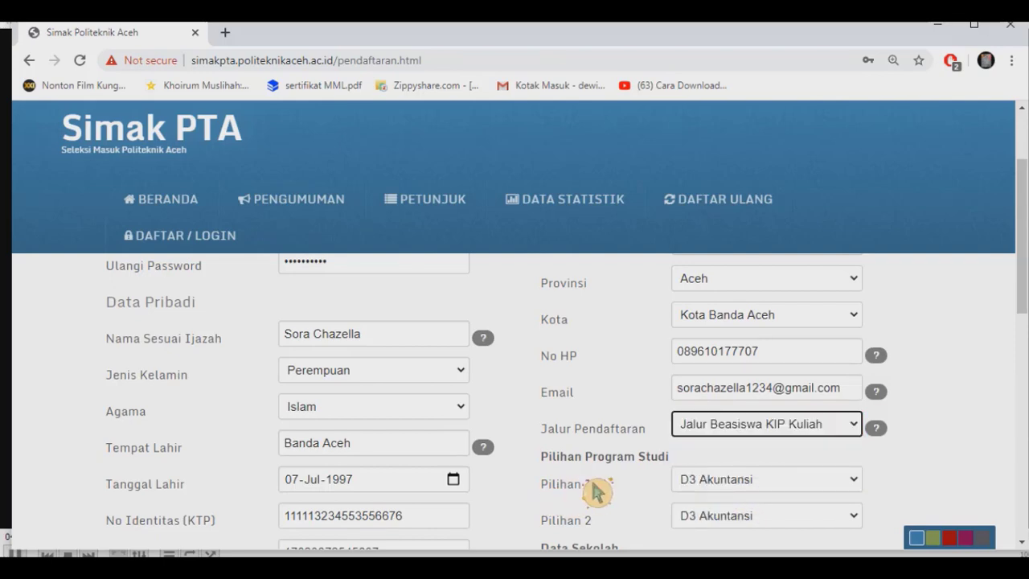
click(725, 487)
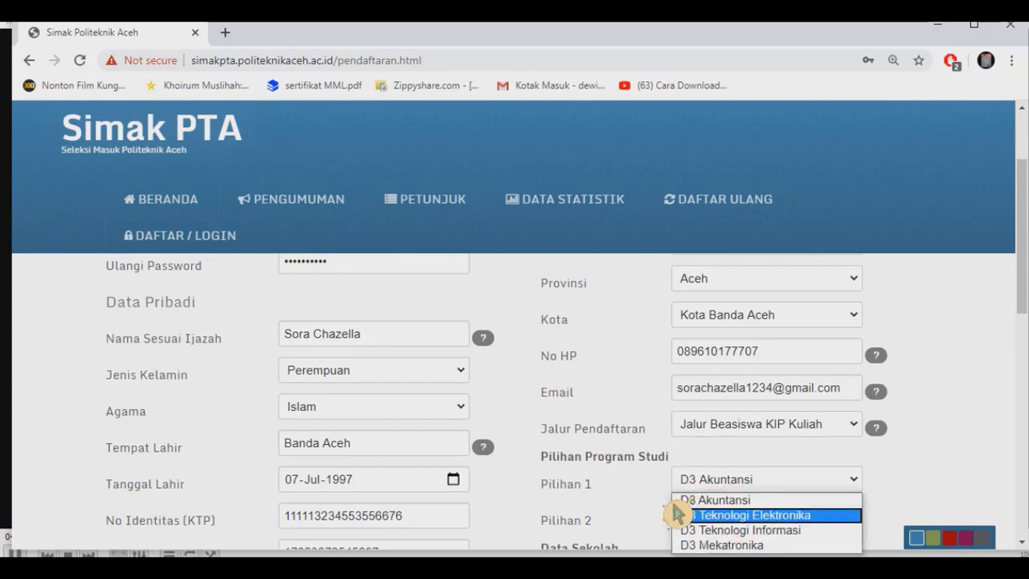
click(728, 517)
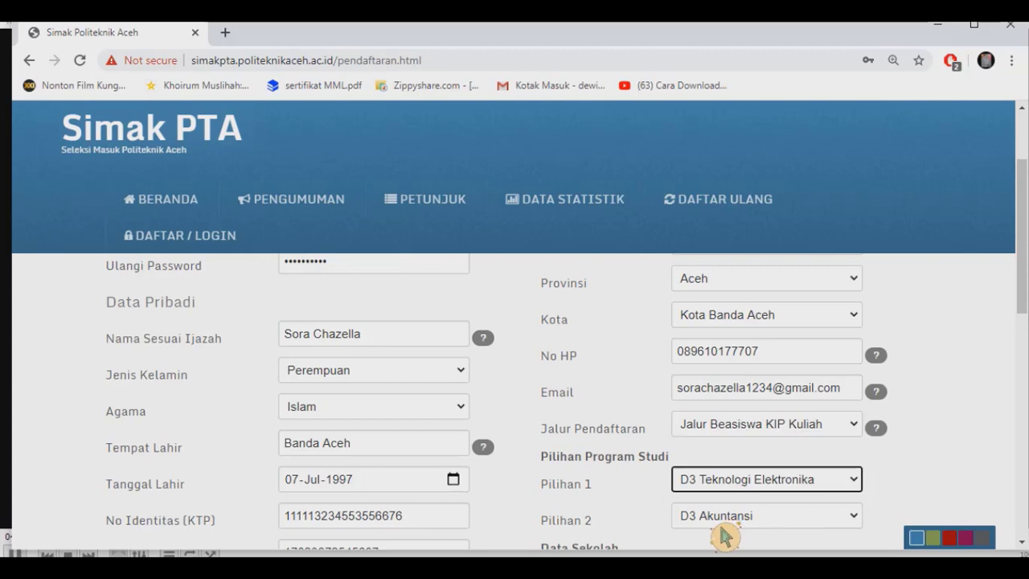
click(730, 518)
click(735, 481)
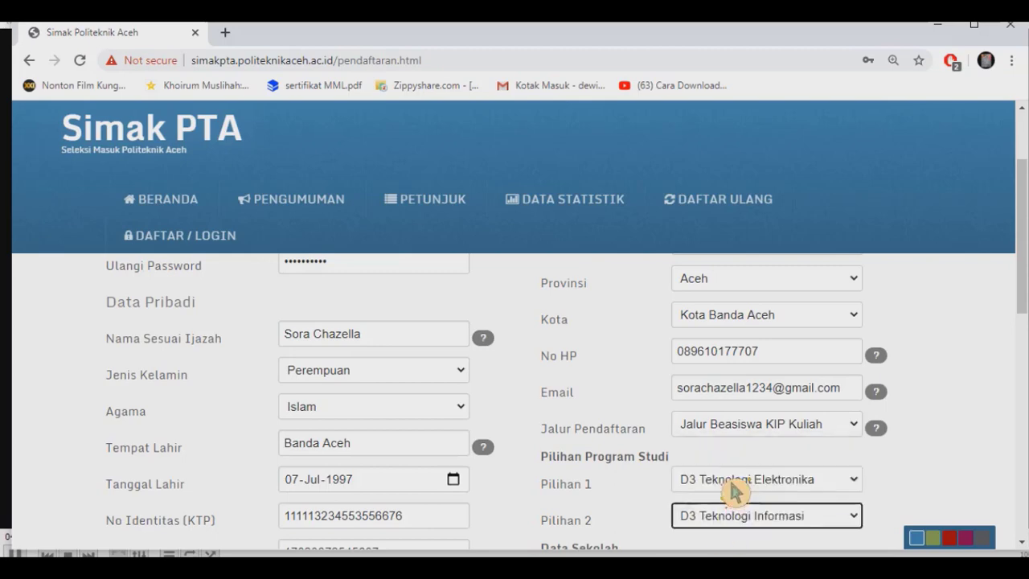
scroll(735, 489, down, 3)
scroll(736, 492, up, 2)
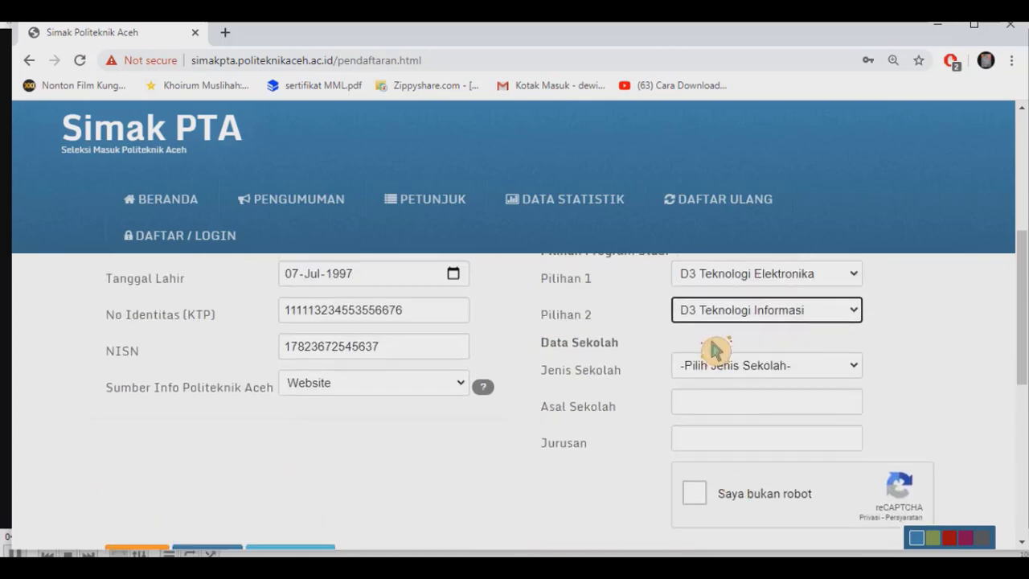
Set school type SMA, school SMA Swasta Muslimat Samalanga and major IPA.
click(721, 368)
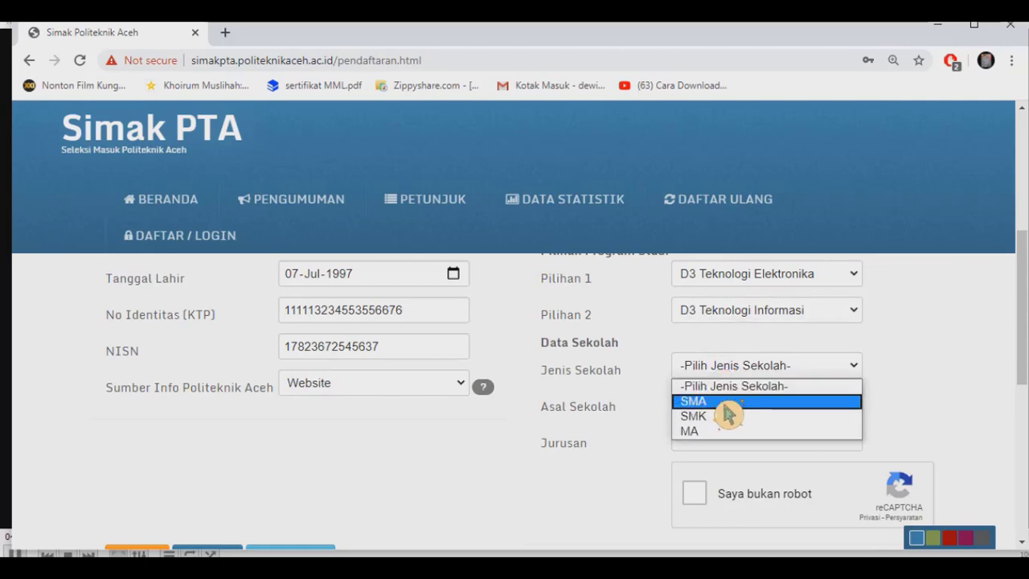
click(727, 401)
key(Tab)
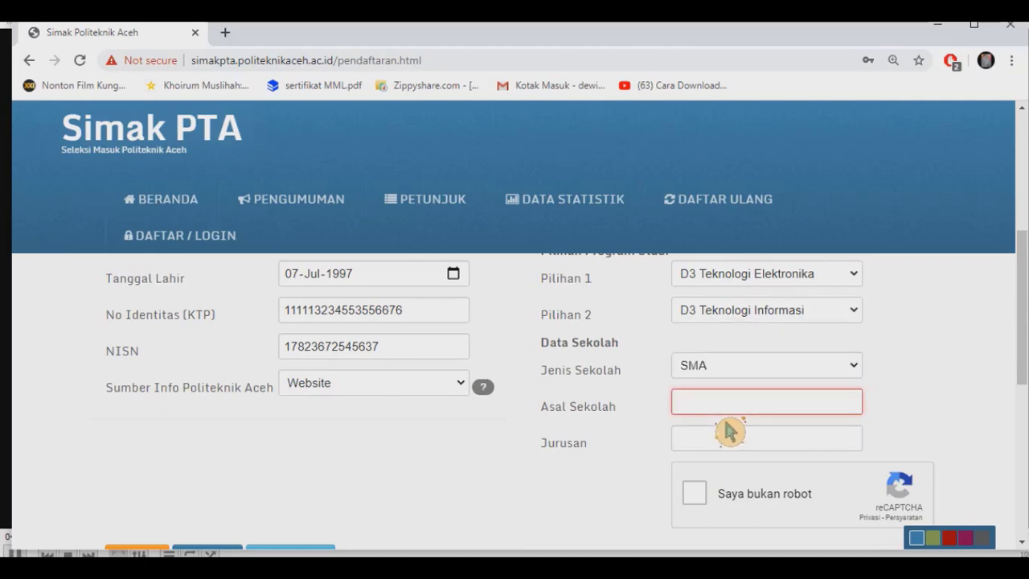
text(SMA Swasta Muslimat Sam)
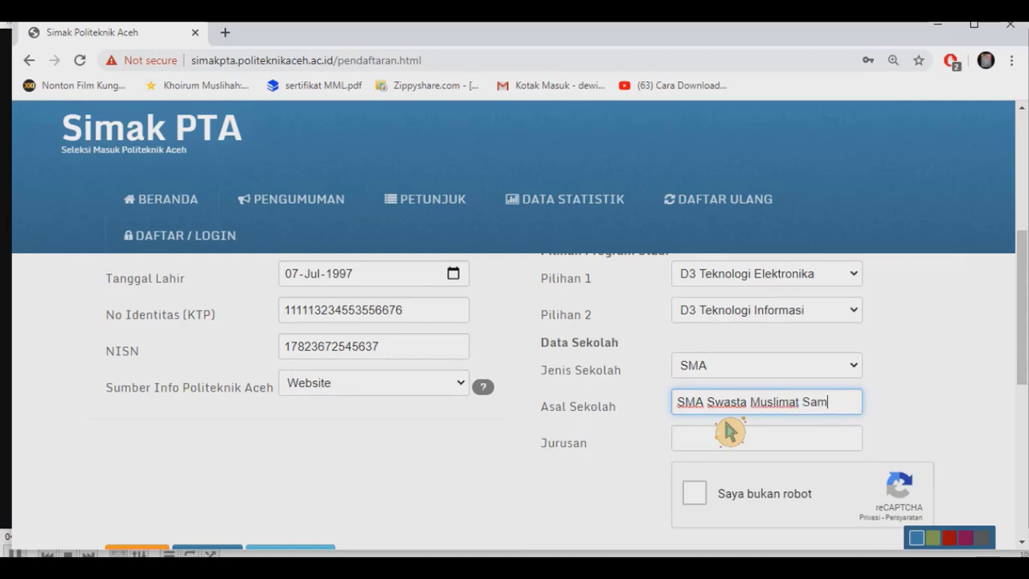
text(ga)
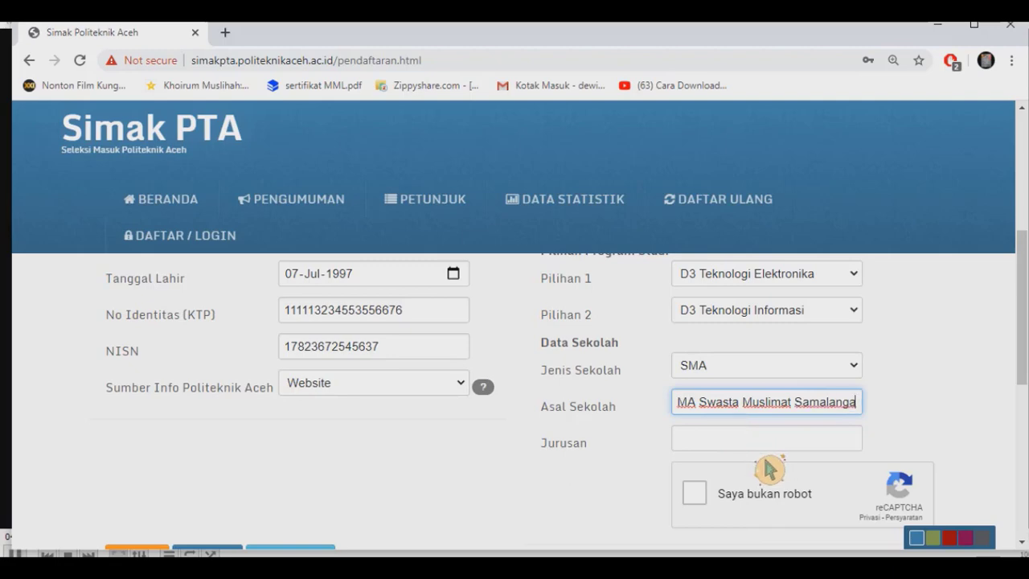
key(Tab)
text(I)
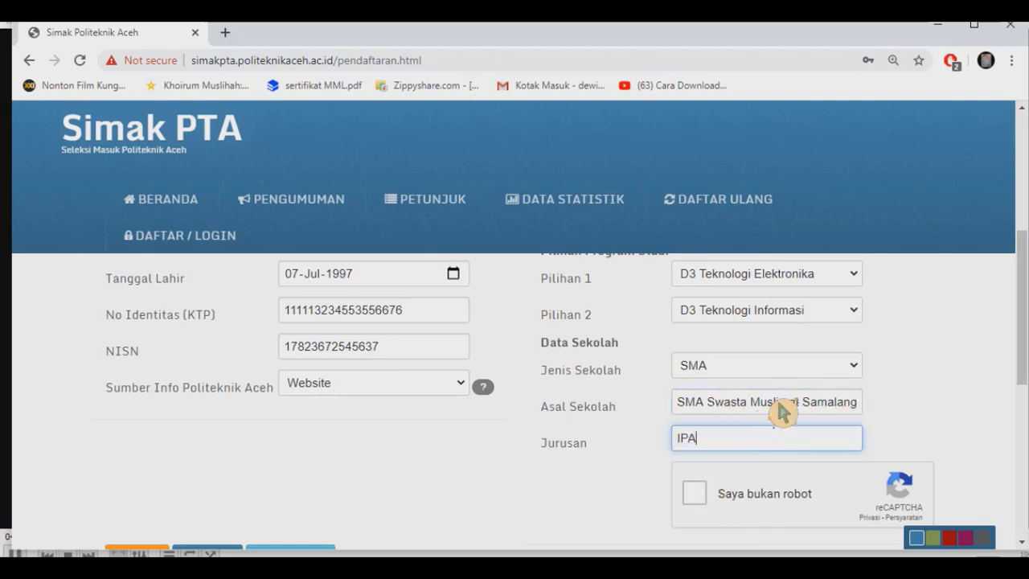
Tick the 'Saya bukan robot' reCAPTCHA box and submit the registration.
click(697, 495)
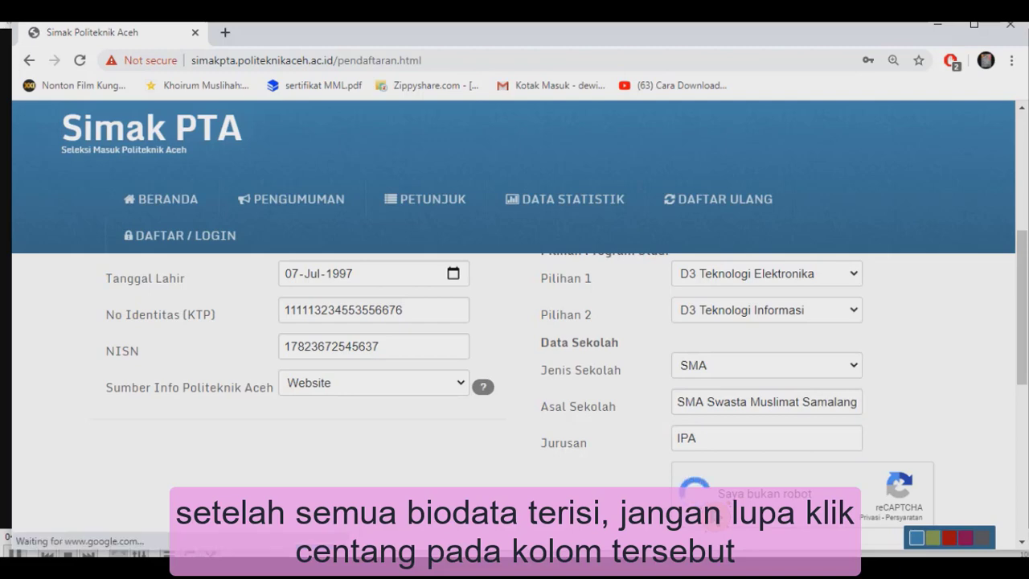
scroll(336, 447, down, 3)
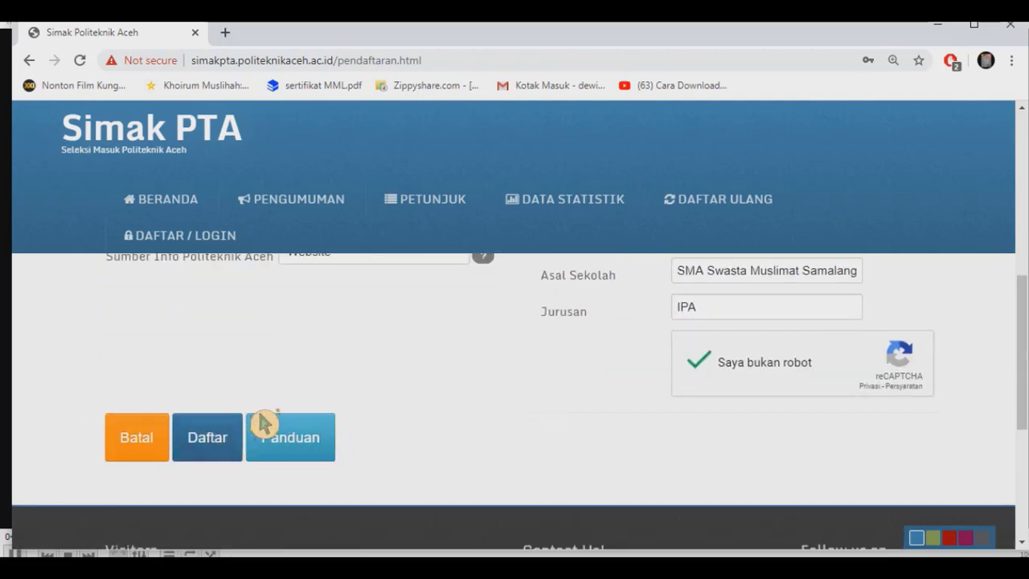
click(241, 443)
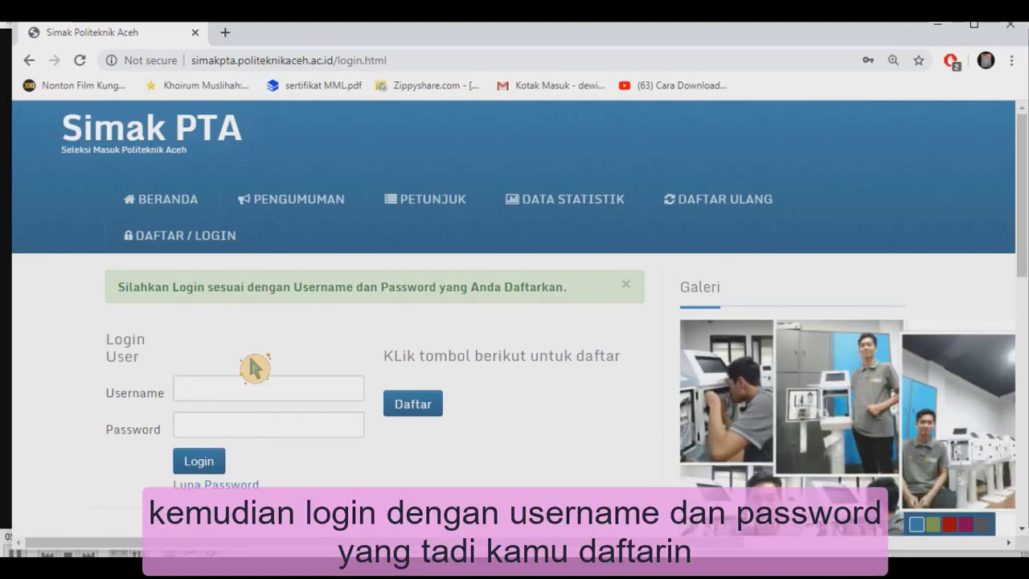
Log in with the newly registered username and password.
click(259, 399)
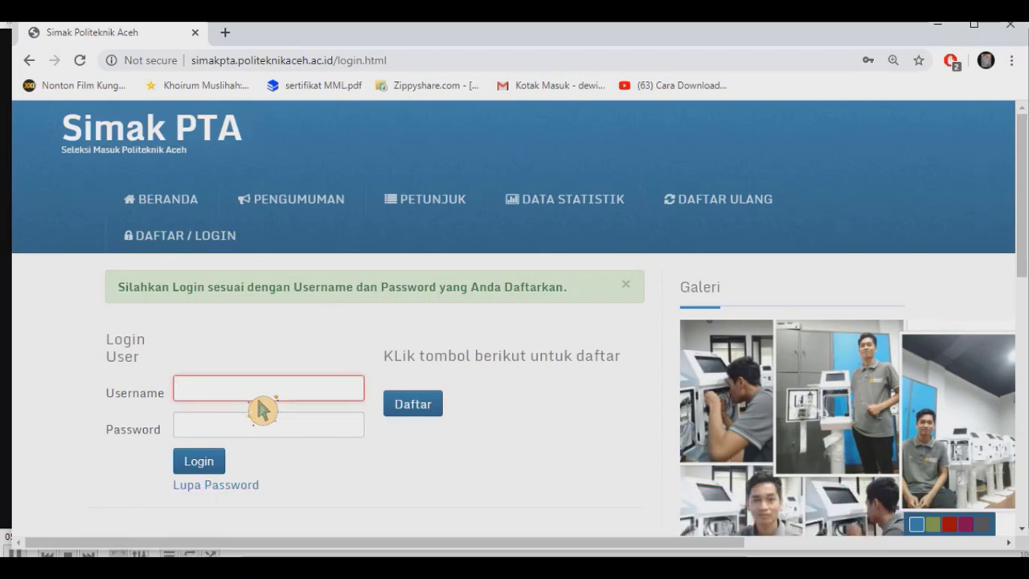
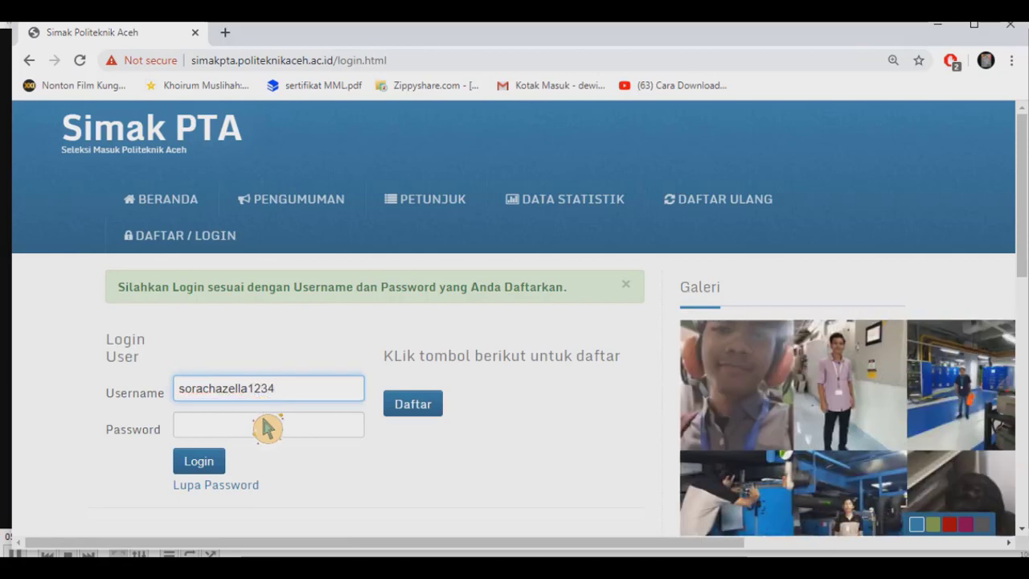
click(262, 429)
text(•)
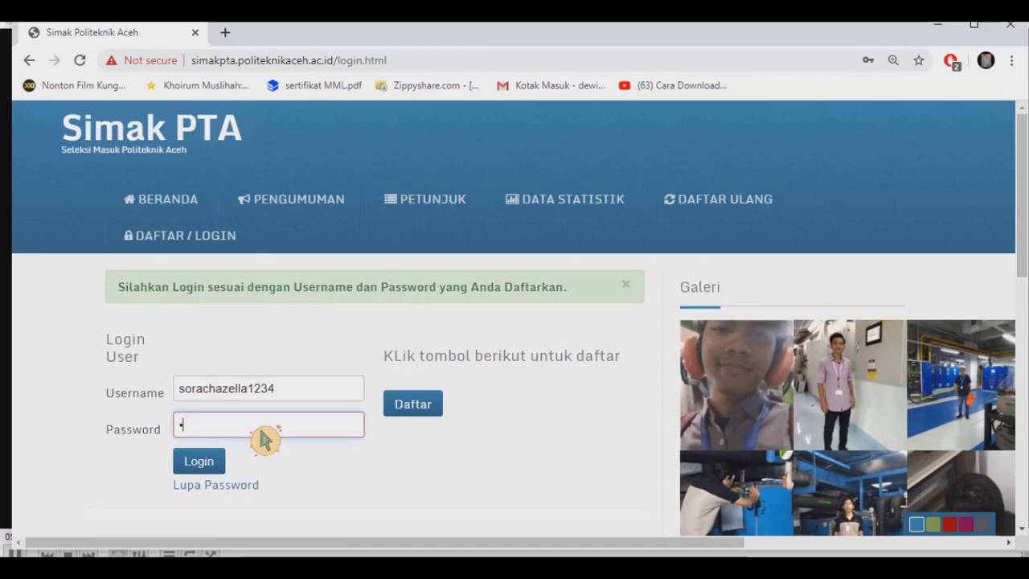
text(•••••••)
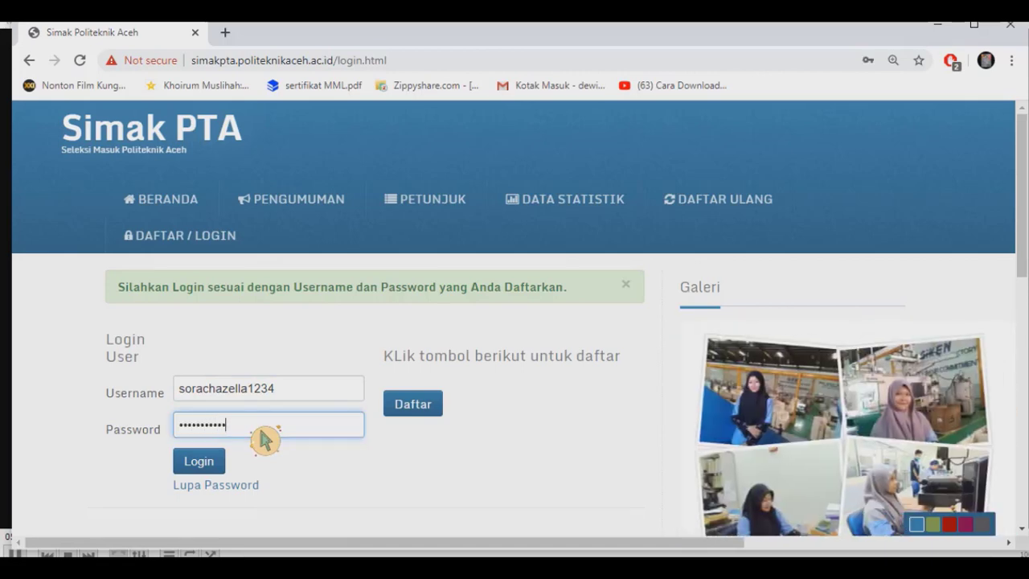
click(217, 461)
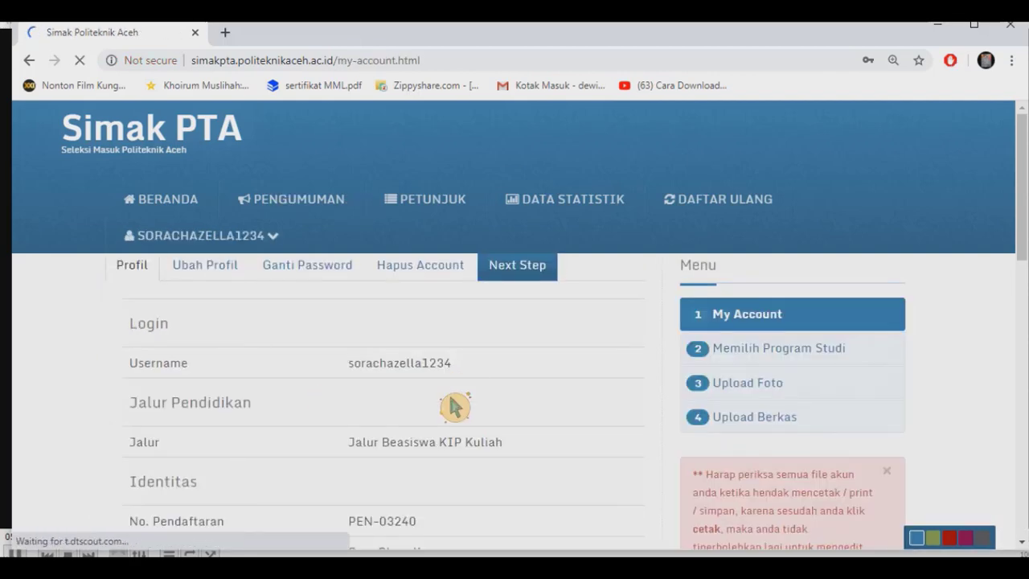
Advance past the Profil and Program Studi pages to the Upload Foto step.
scroll(455, 407, down, 4)
scroll(455, 407, up, 4)
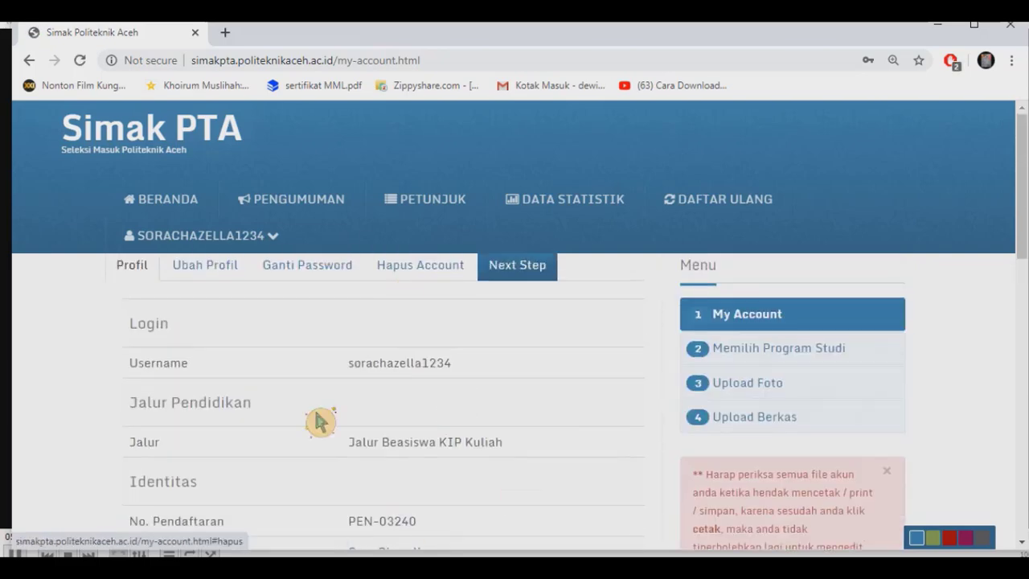
scroll(470, 492, down, 5)
scroll(470, 494, down, 3)
scroll(470, 493, up, 8)
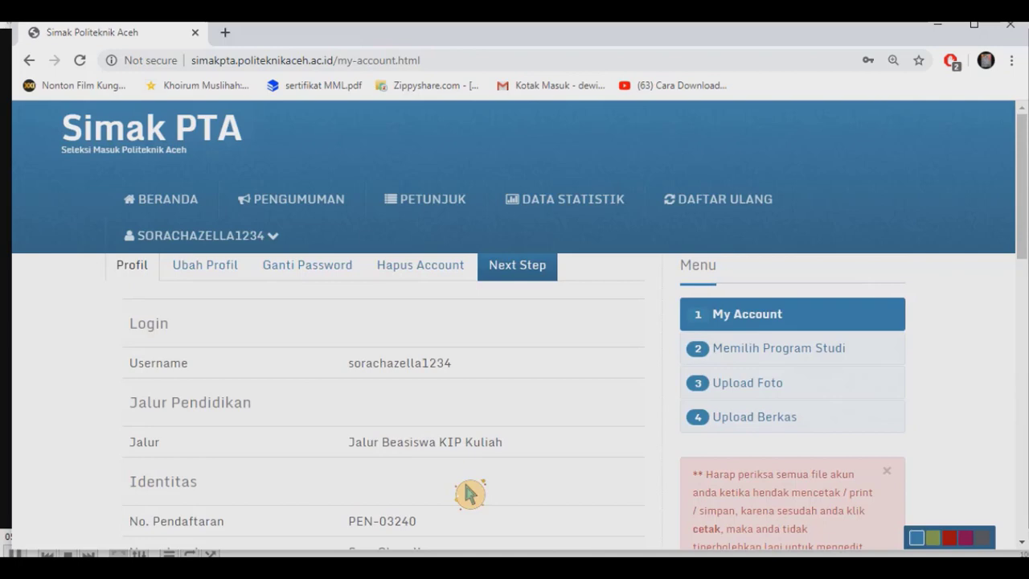
click(528, 278)
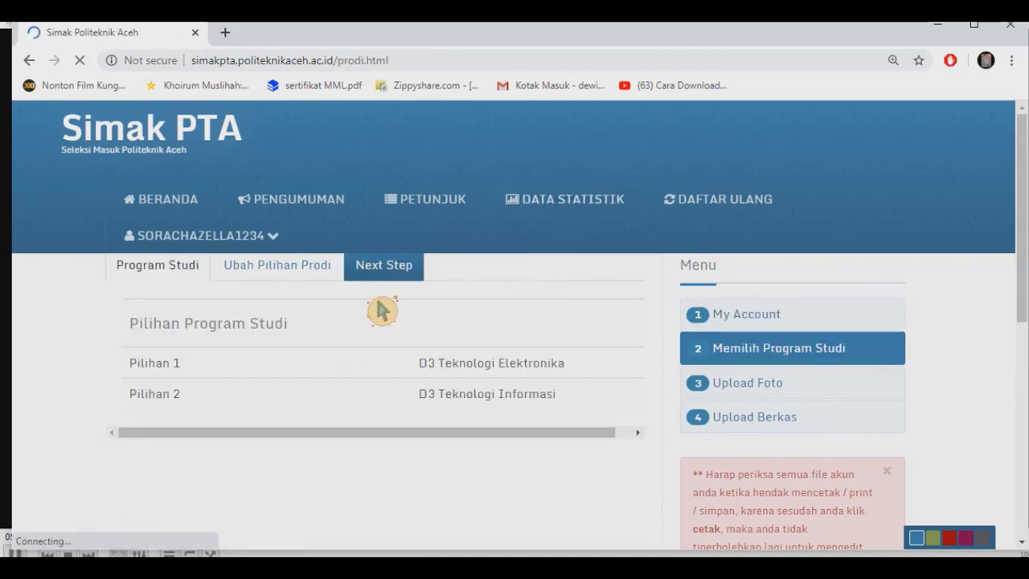
click(397, 278)
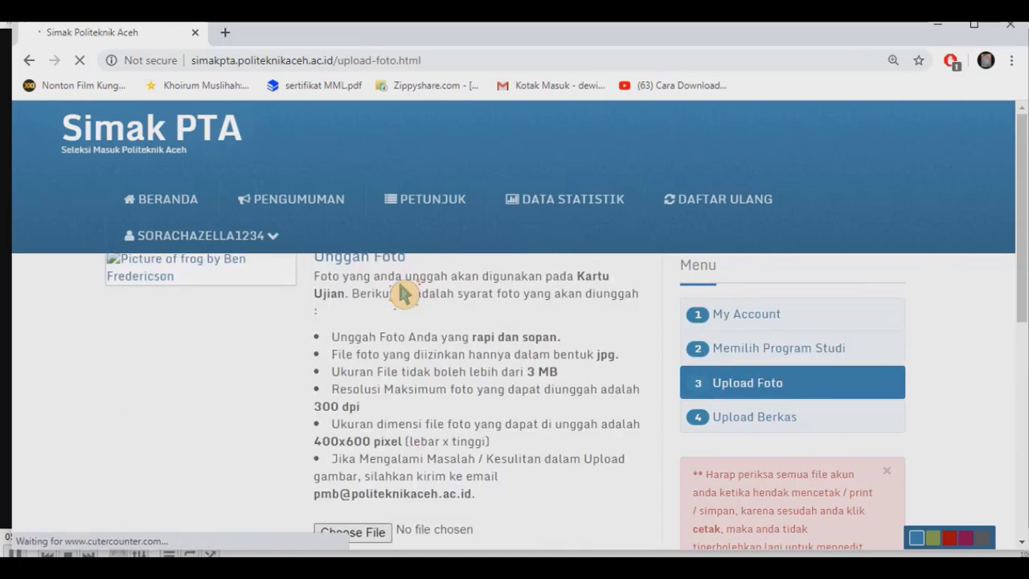
scroll(412, 378, down, 3)
scroll(408, 373, up, 3)
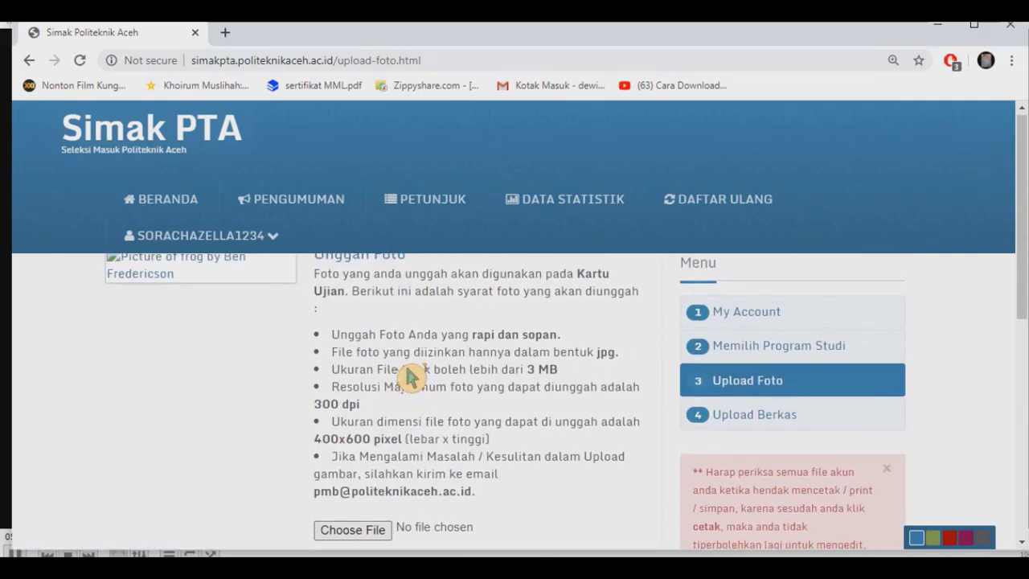
scroll(410, 377, down, 3)
scroll(410, 376, up, 3)
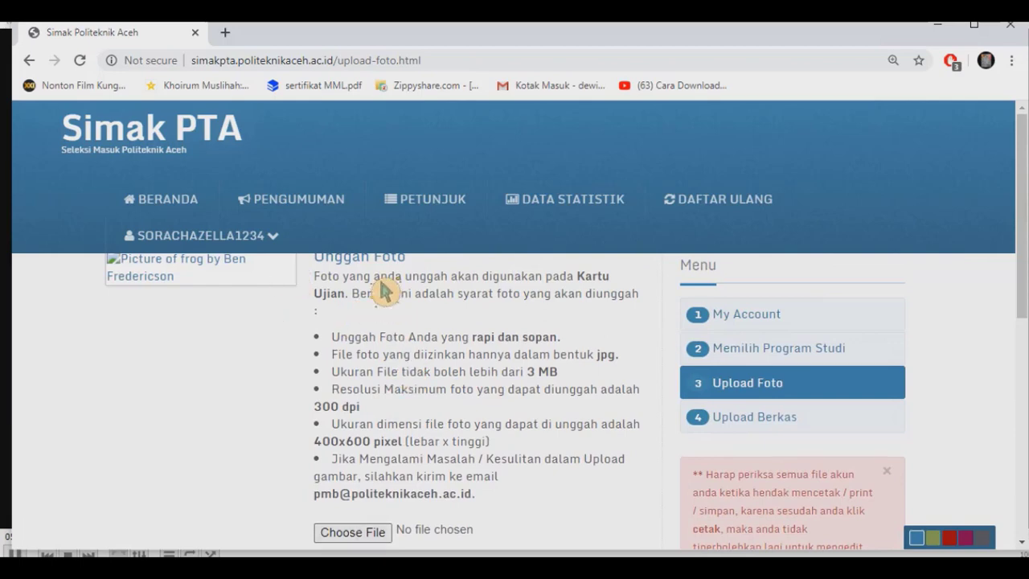
scroll(384, 294, down, 3)
scroll(385, 294, up, 3)
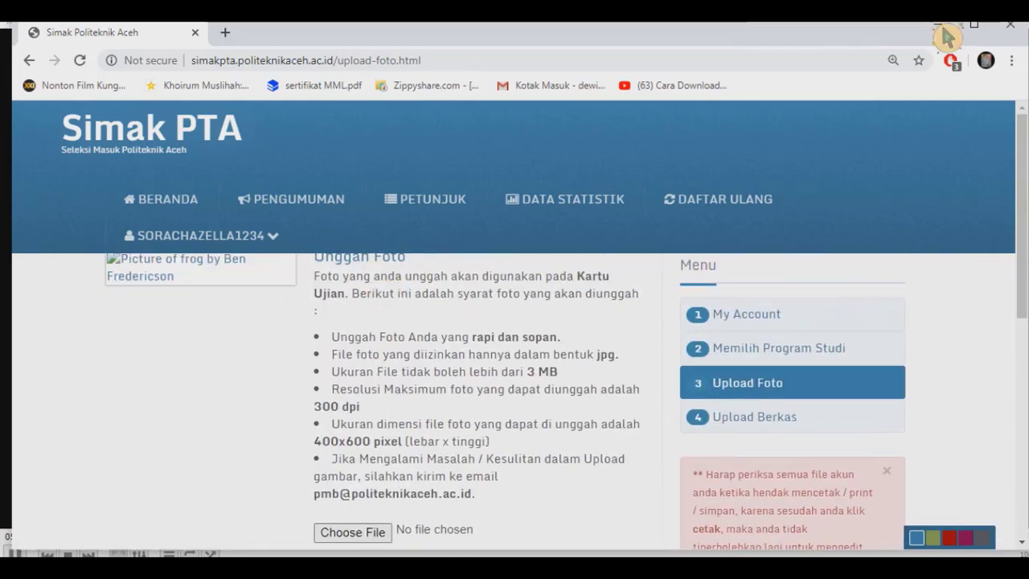
Maximize the browser, then upload and save the WhatsApp Image photo from Downloads as the exam card photo.
click(973, 25)
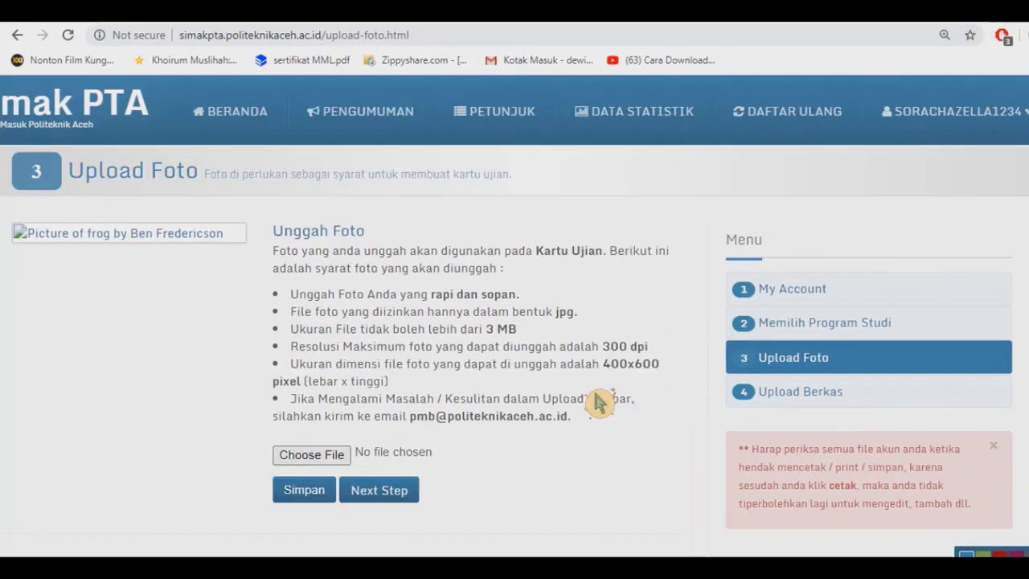
click(346, 463)
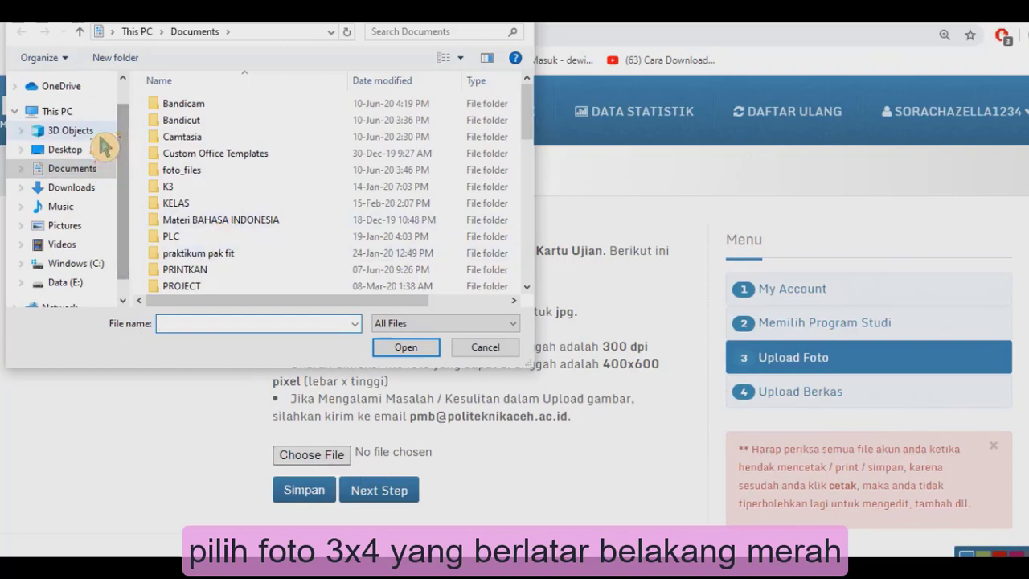
click(80, 190)
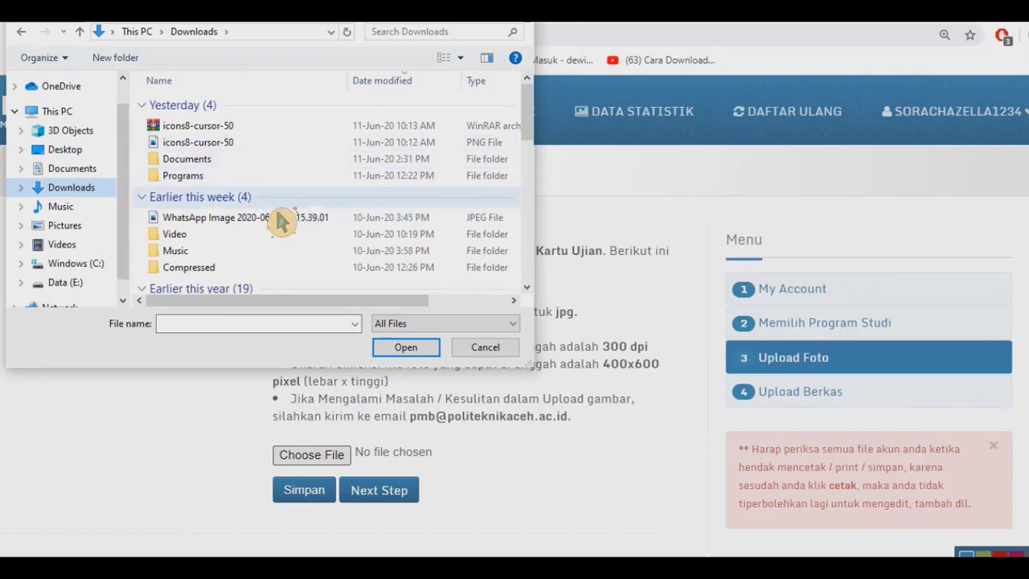
click(275, 215)
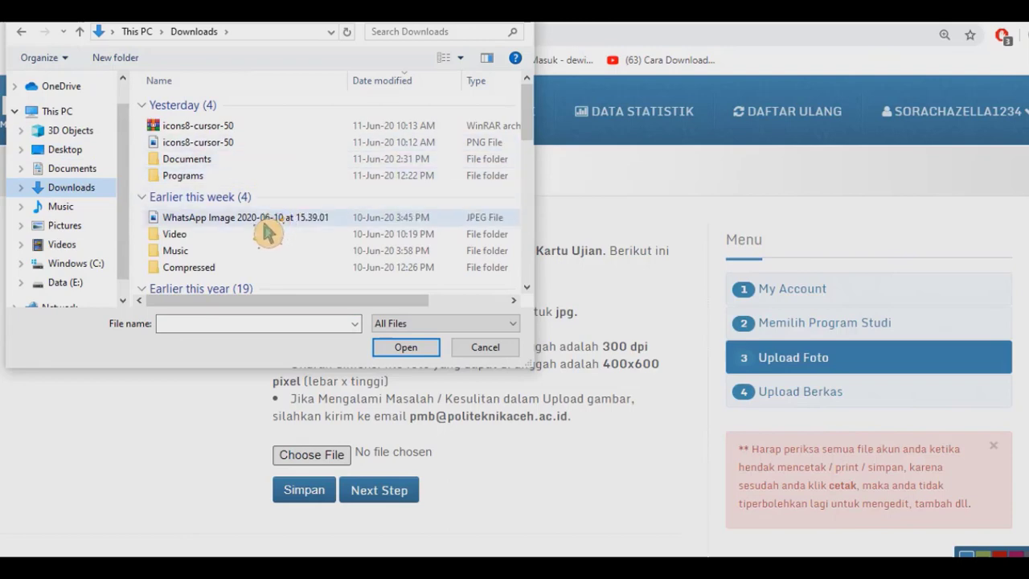
click(430, 352)
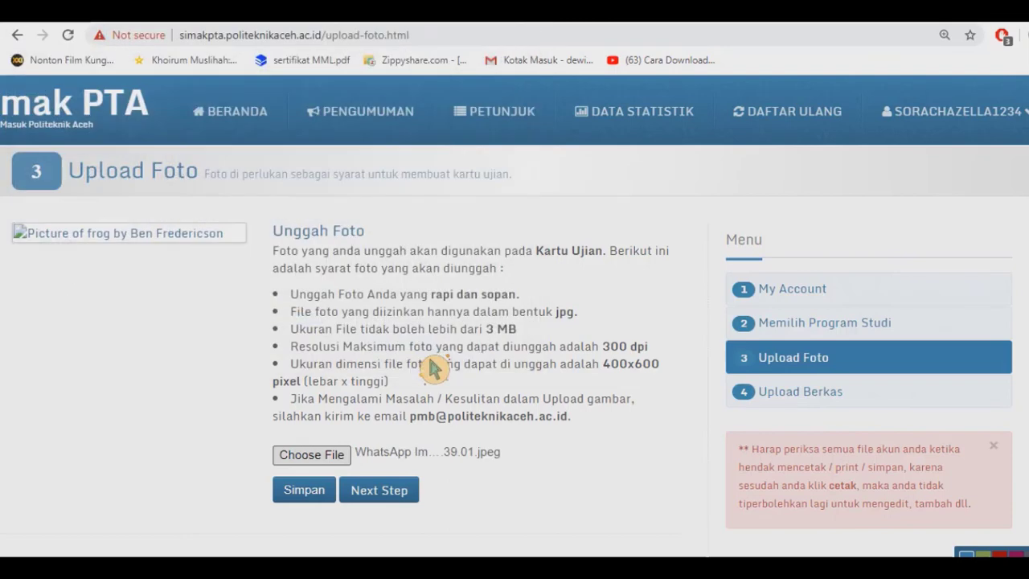
click(307, 502)
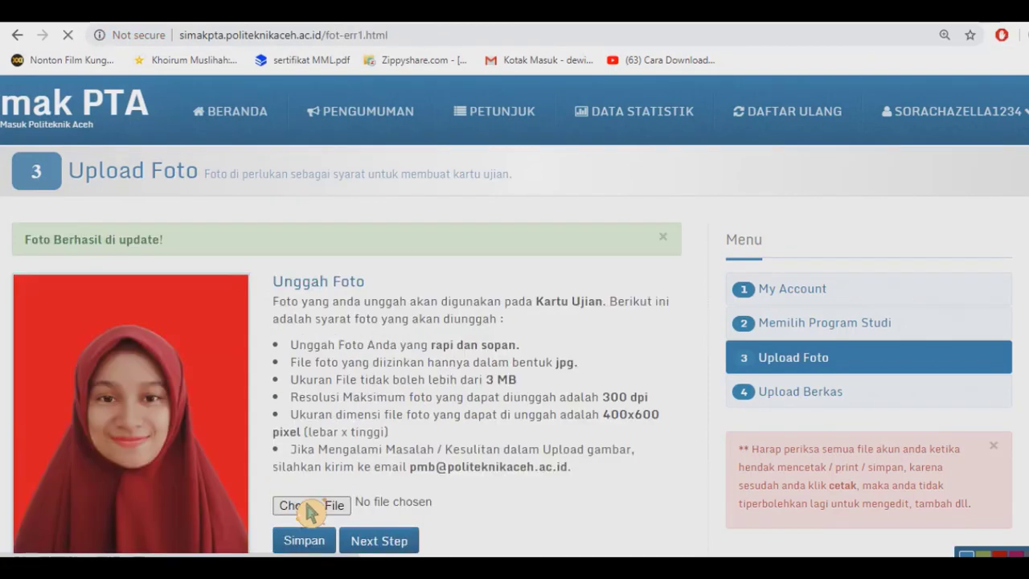
scroll(224, 408, down, 1)
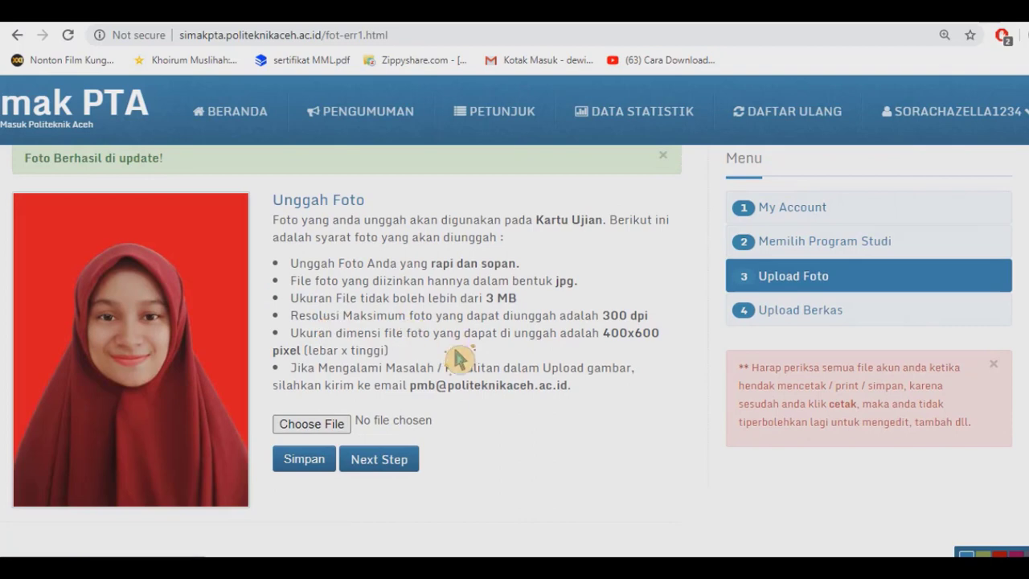
Go to the Upload Berkas step and attach 'contoh kata pengantar' from Documents as the KTP file.
click(411, 467)
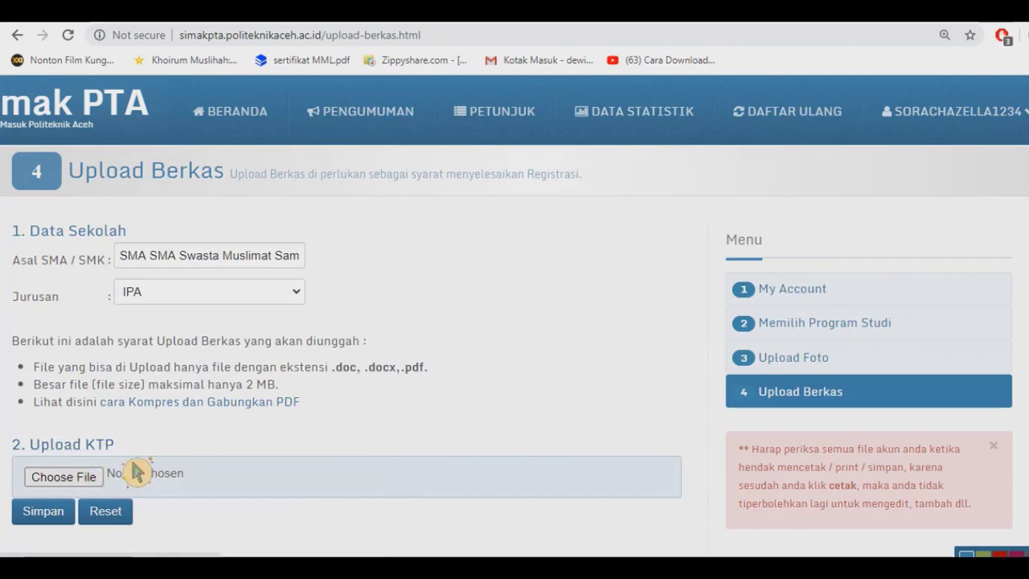
click(85, 481)
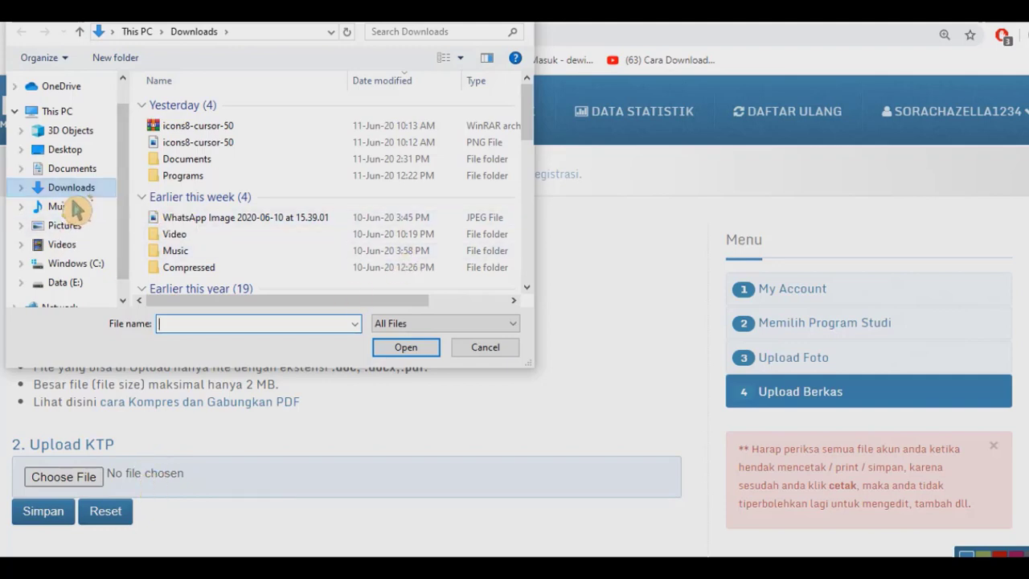
click(66, 169)
scroll(294, 275, down, 3)
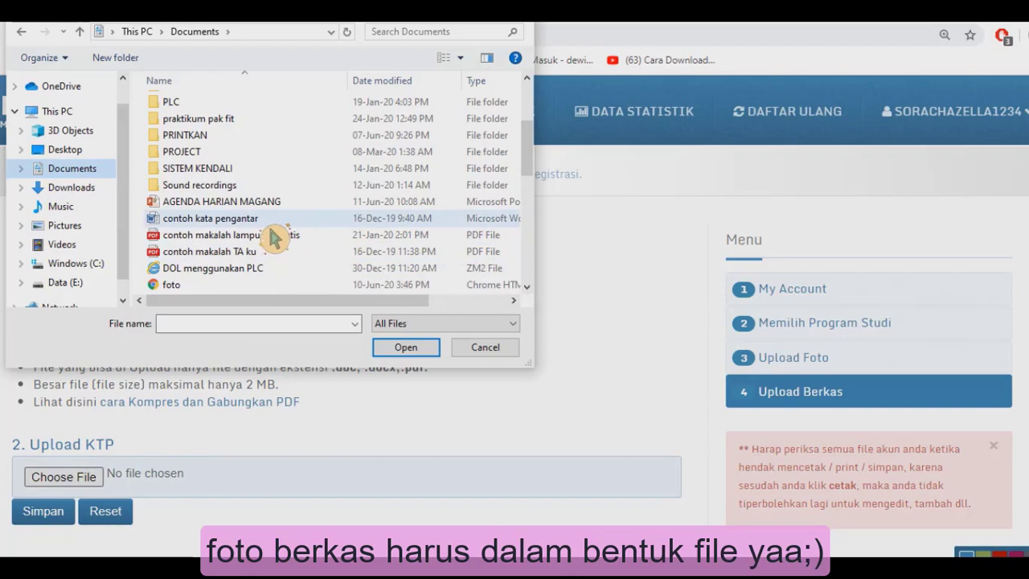
click(271, 226)
click(424, 348)
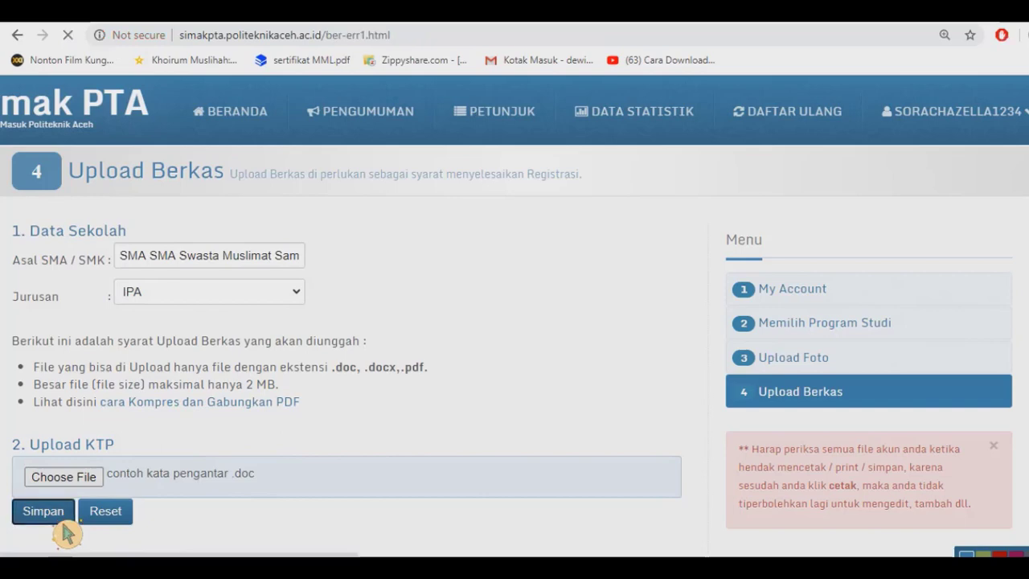
scroll(66, 533, down, 3)
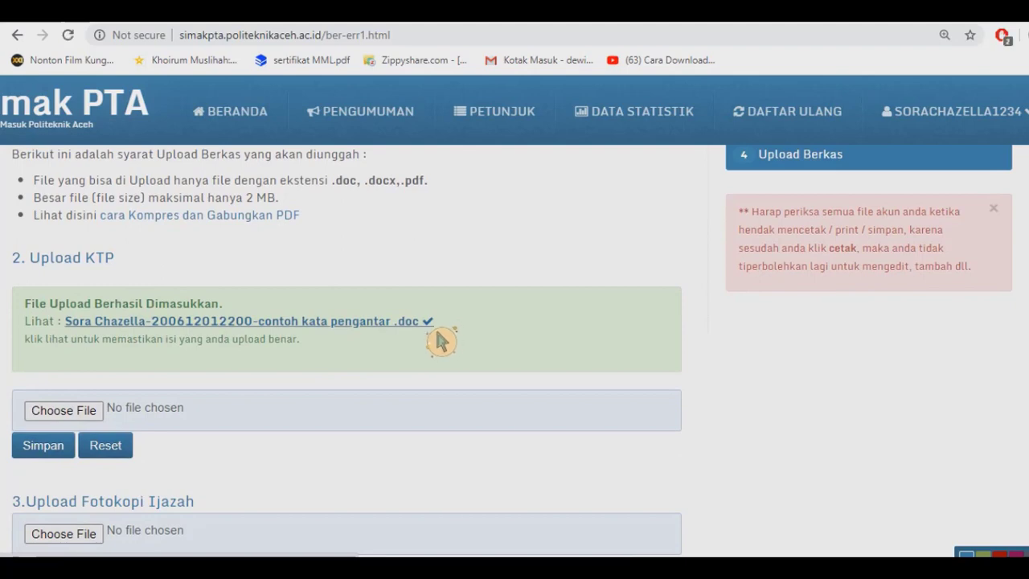
scroll(299, 386, down, 2)
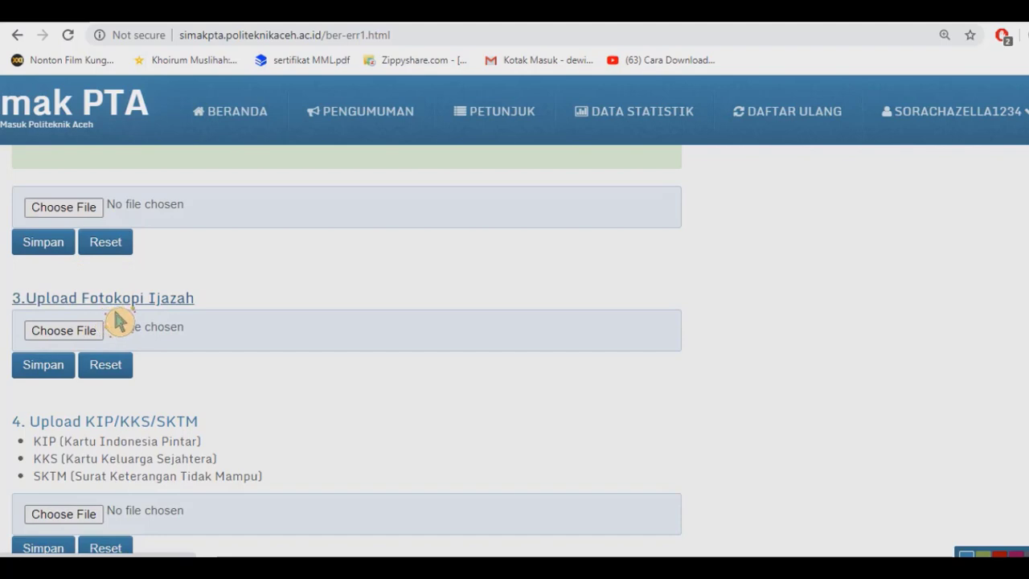
scroll(260, 330, up, 5)
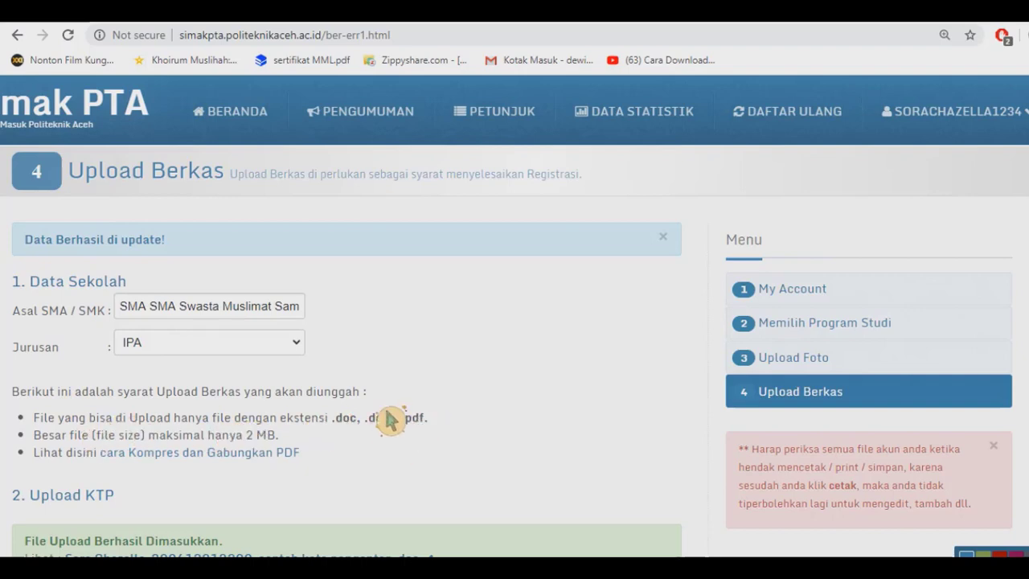
scroll(384, 438, down, 1)
scroll(384, 438, down, 3)
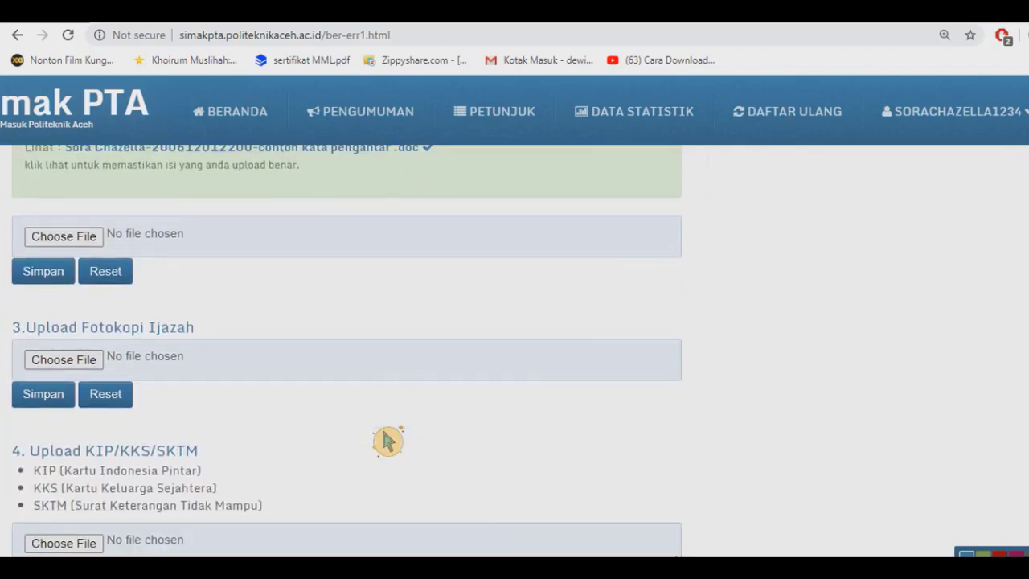
scroll(229, 310, up, 1)
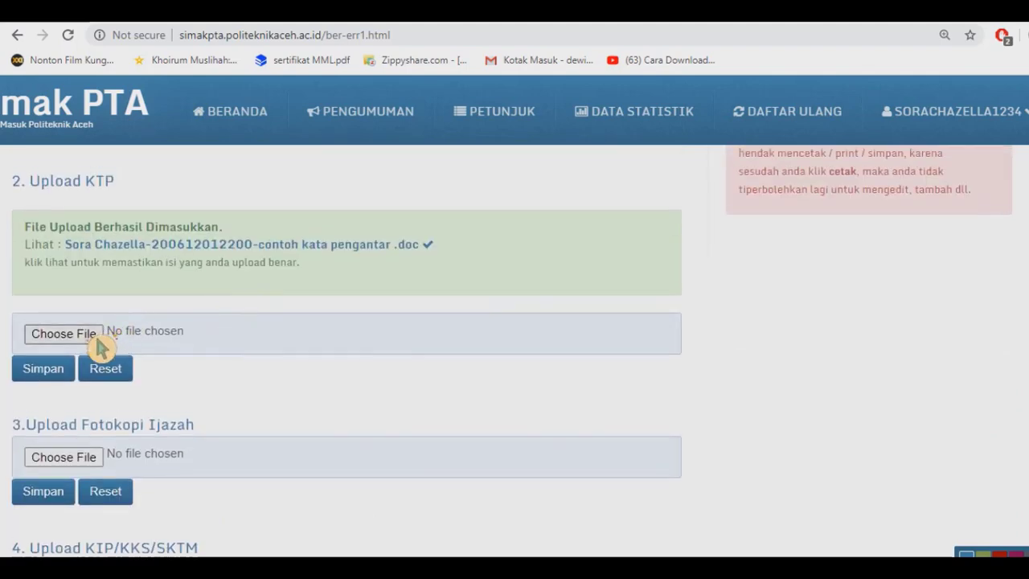
Upload and save 'contoh makalah lampu otomatis' PDF as the Fotokopi Ijazah file.
click(87, 460)
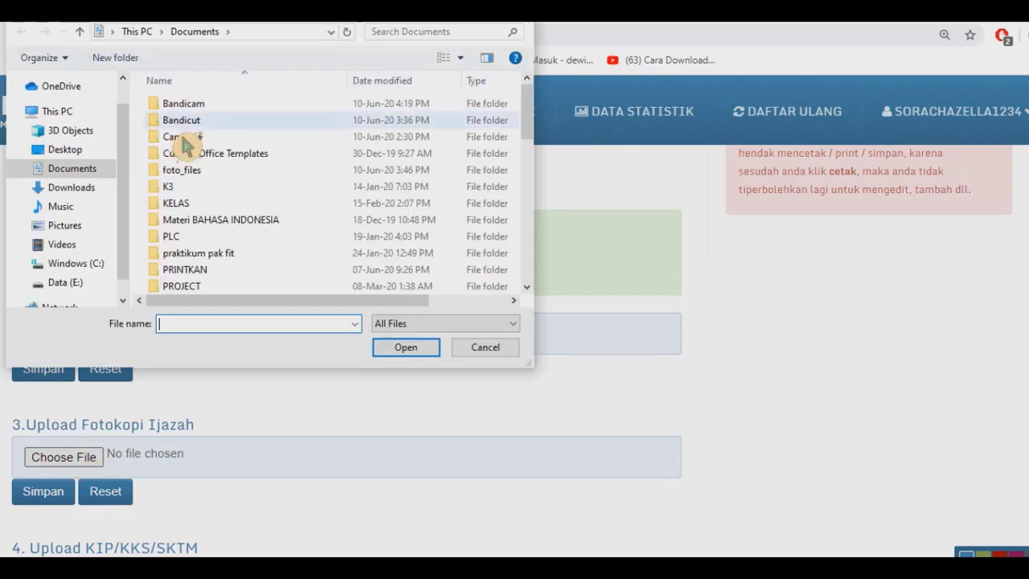
scroll(227, 229, down, 2)
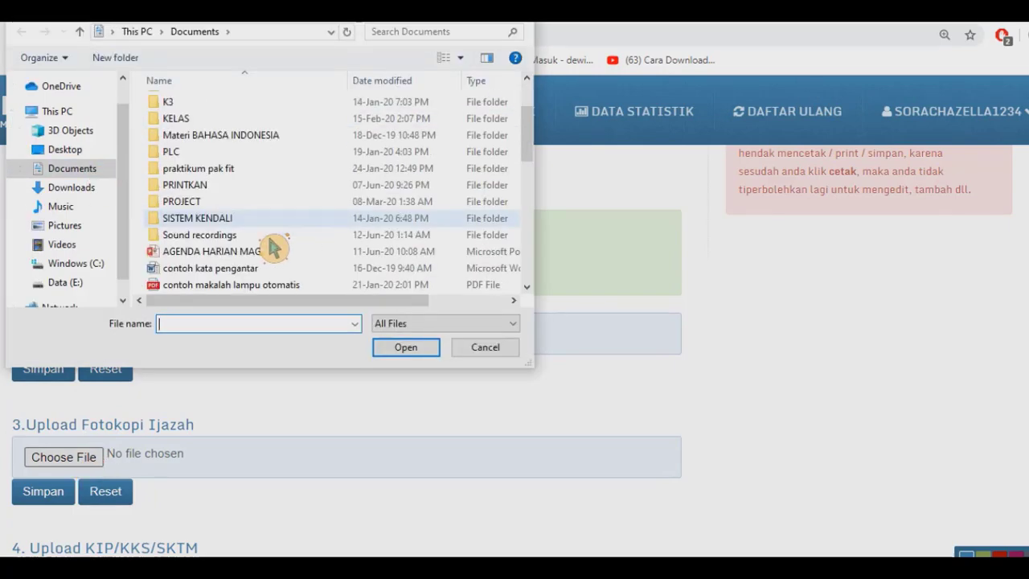
click(238, 287)
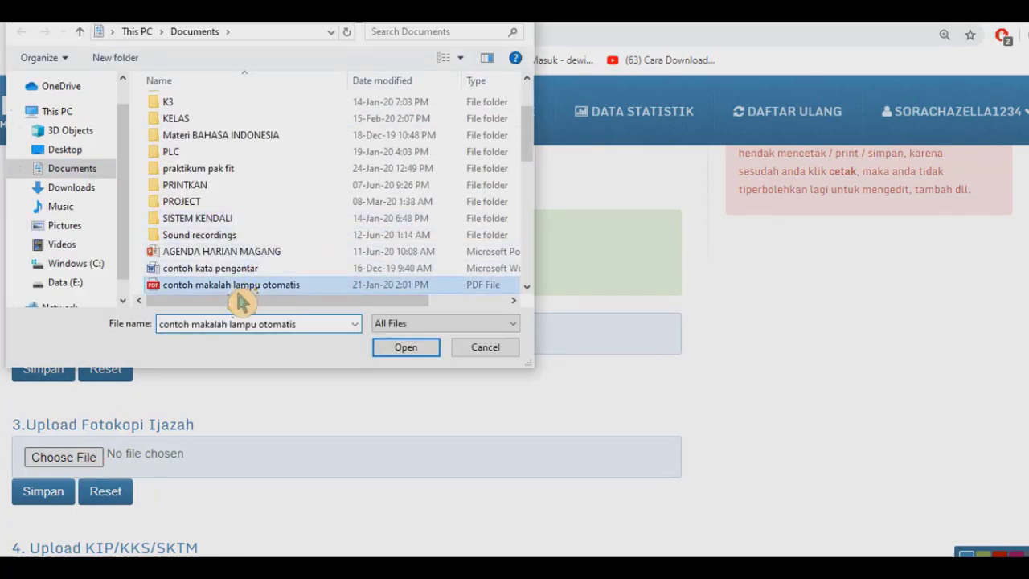
click(427, 359)
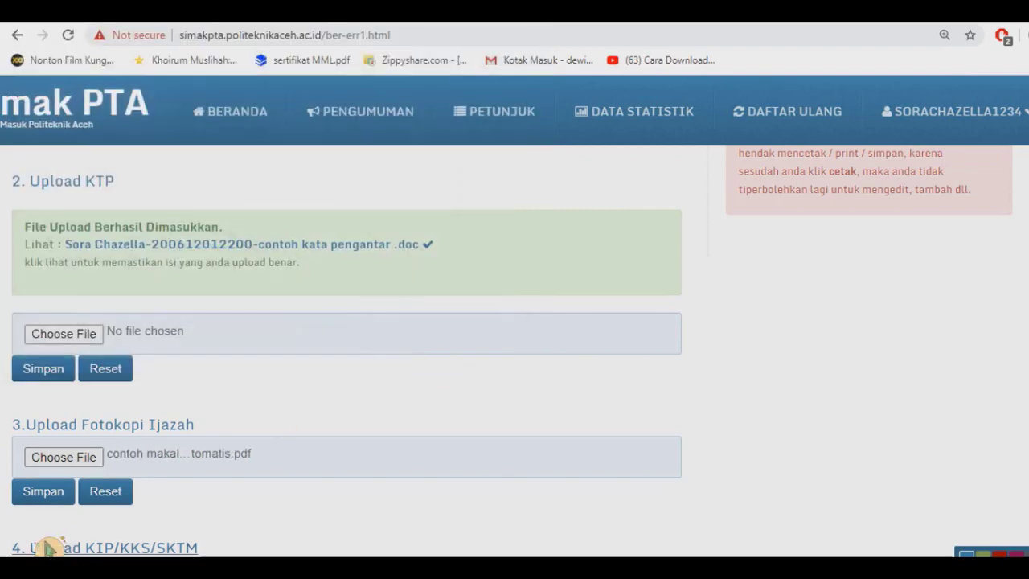
click(72, 502)
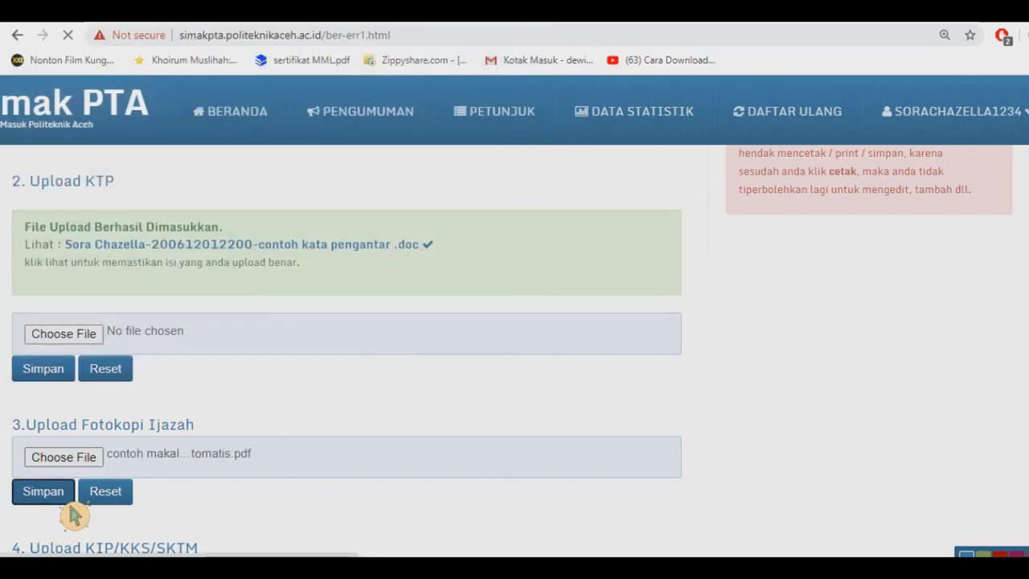
scroll(73, 515, down, 7)
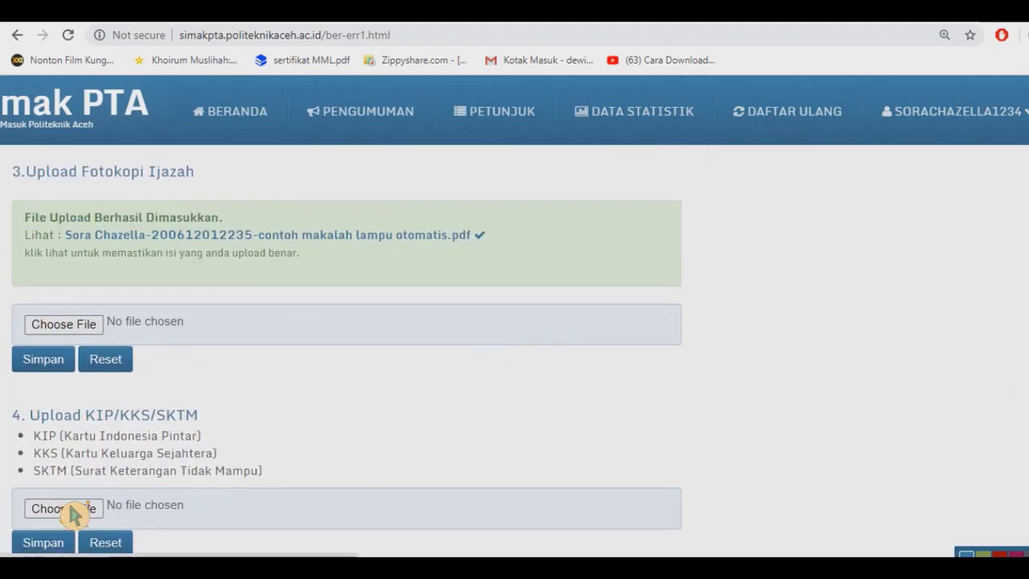
scroll(73, 514, down, 1)
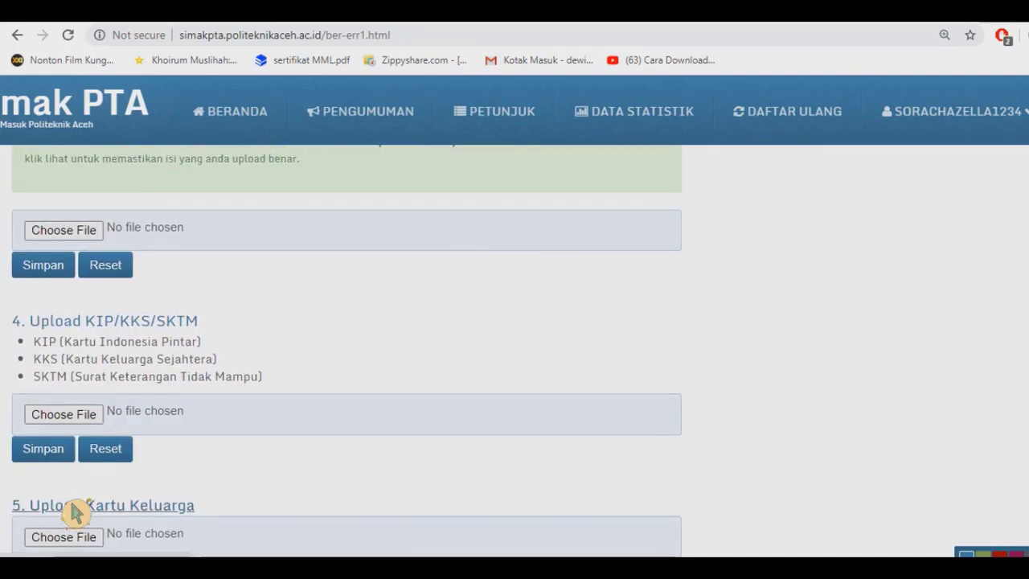
scroll(75, 512, up, 1)
scroll(74, 512, down, 2)
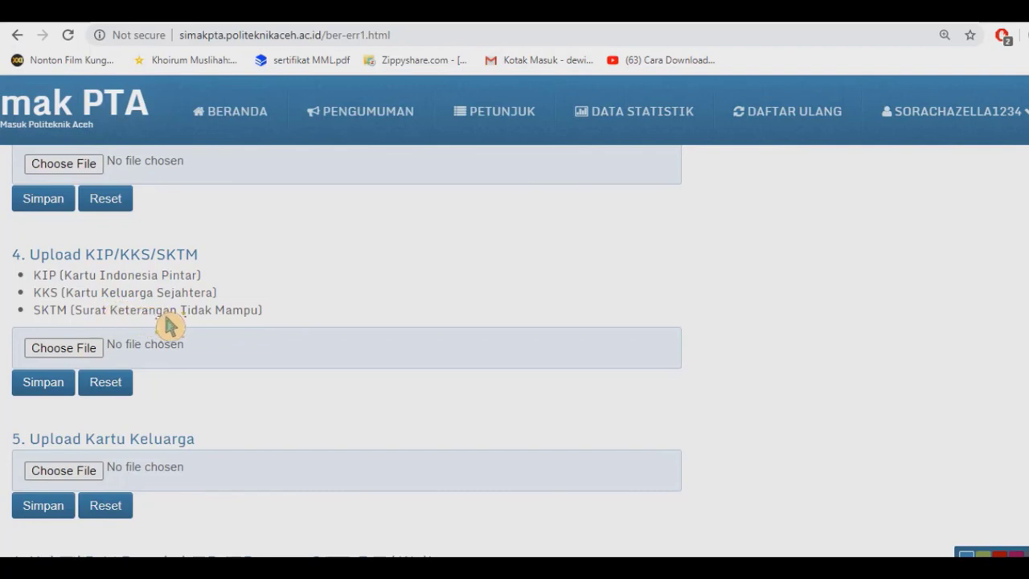
Upload and save 'contoh kata pengantar' as the KIP/KKS/SKTM file.
click(80, 354)
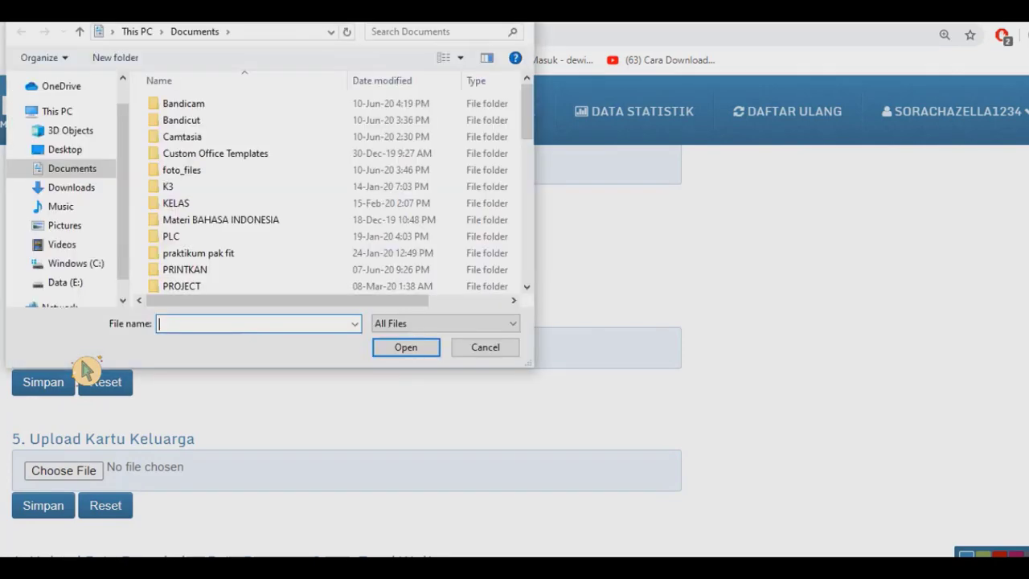
scroll(246, 271, down, 2)
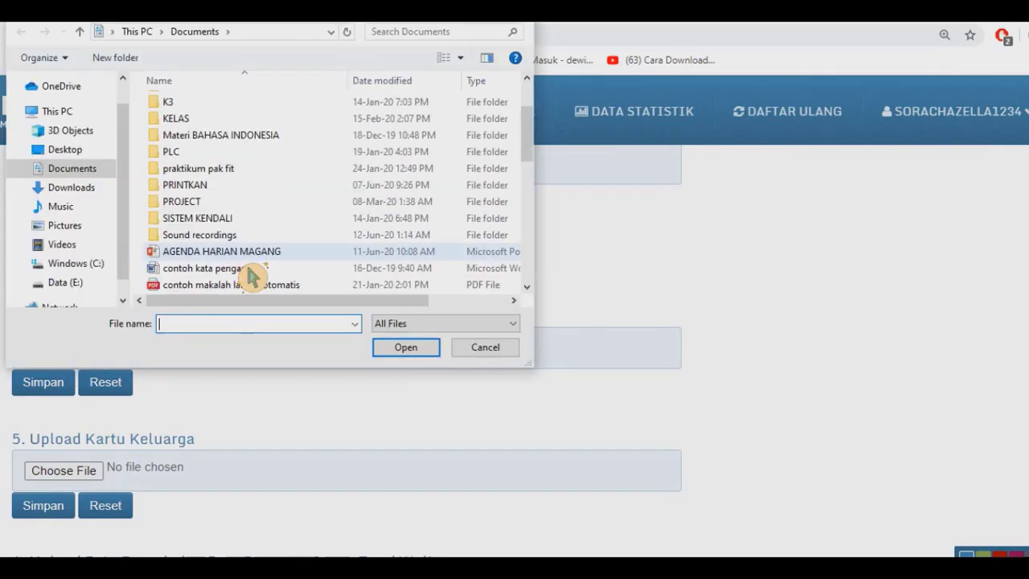
click(251, 272)
click(403, 351)
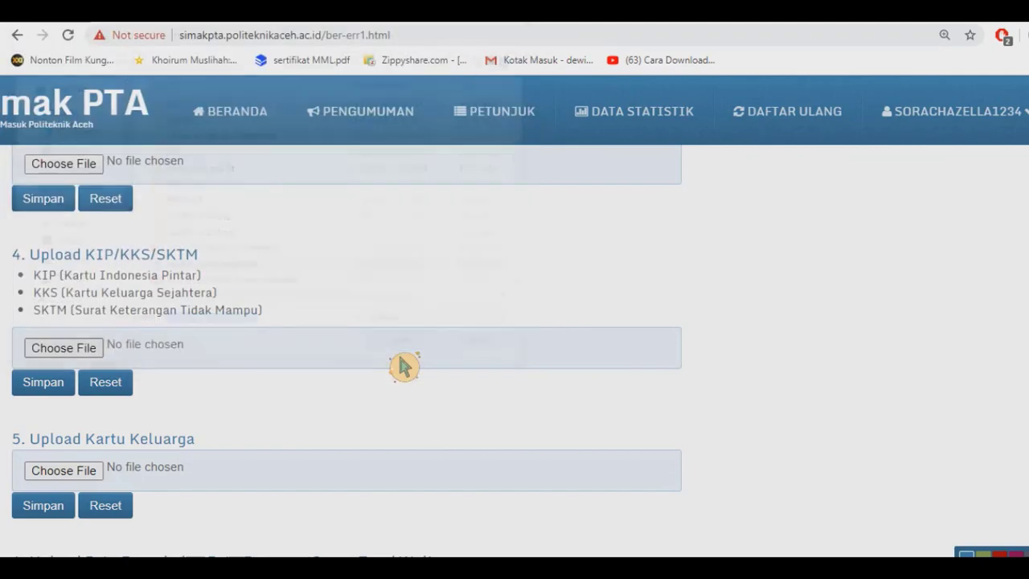
click(74, 390)
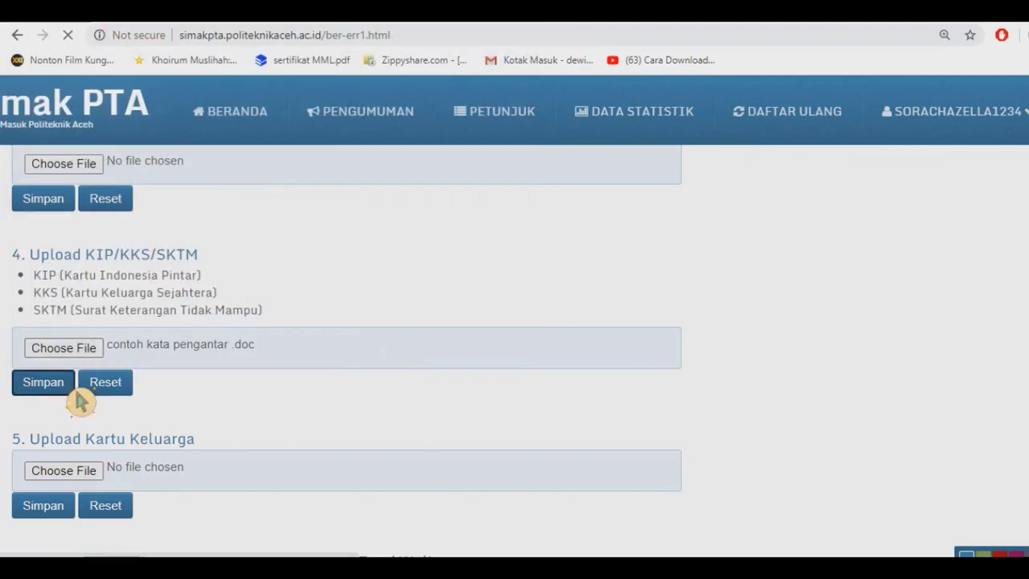
scroll(81, 402, down, 15)
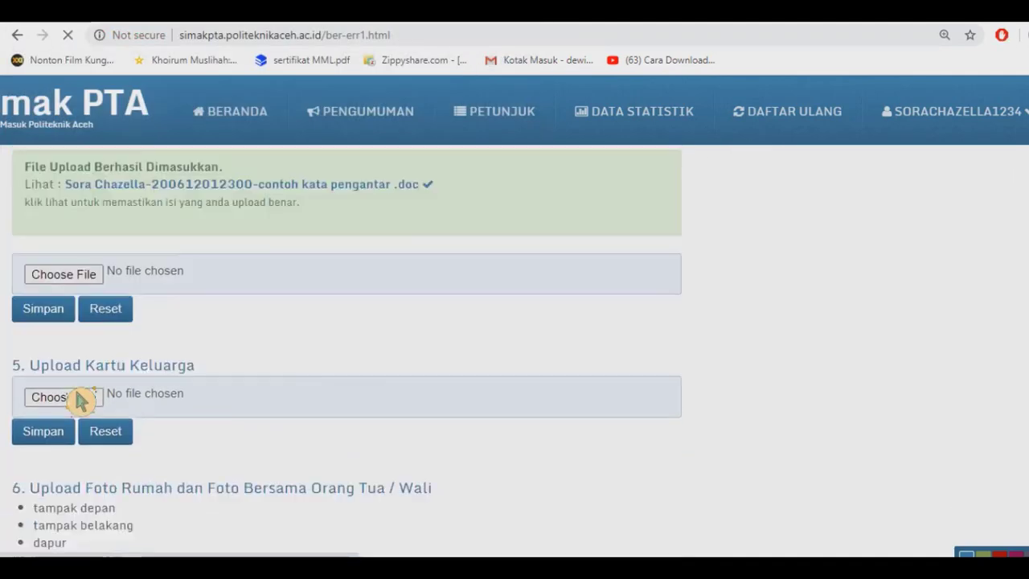
scroll(81, 400, down, 4)
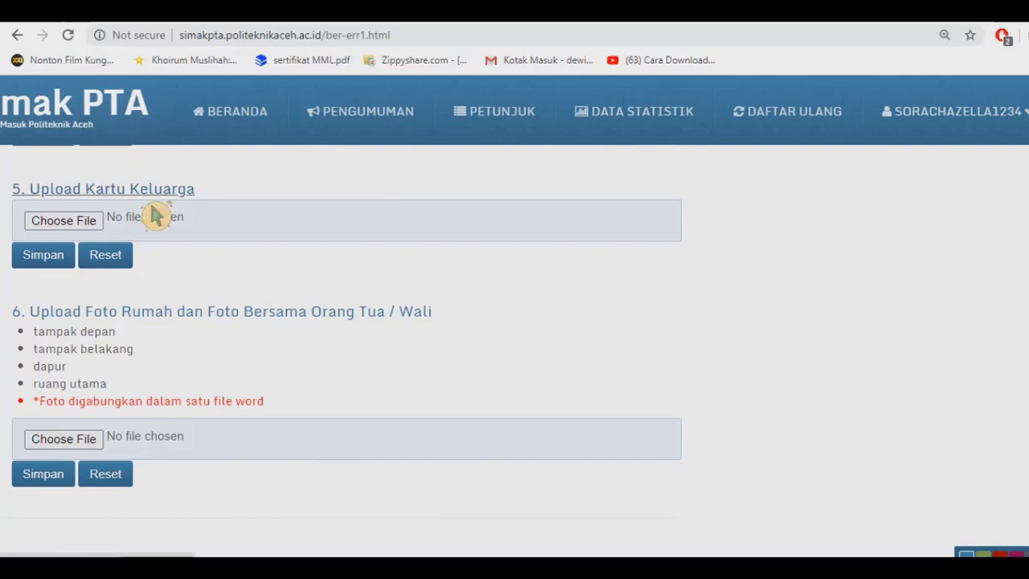
Upload and save 'contoh kata pengantar' as the Kartu Keluarga file.
click(83, 229)
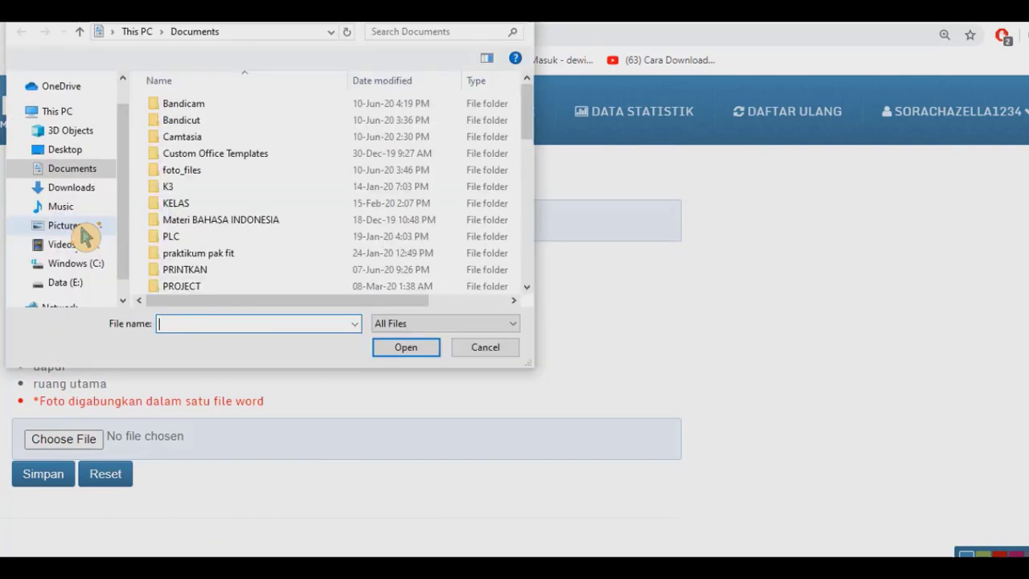
scroll(242, 239, down, 1)
click(237, 251)
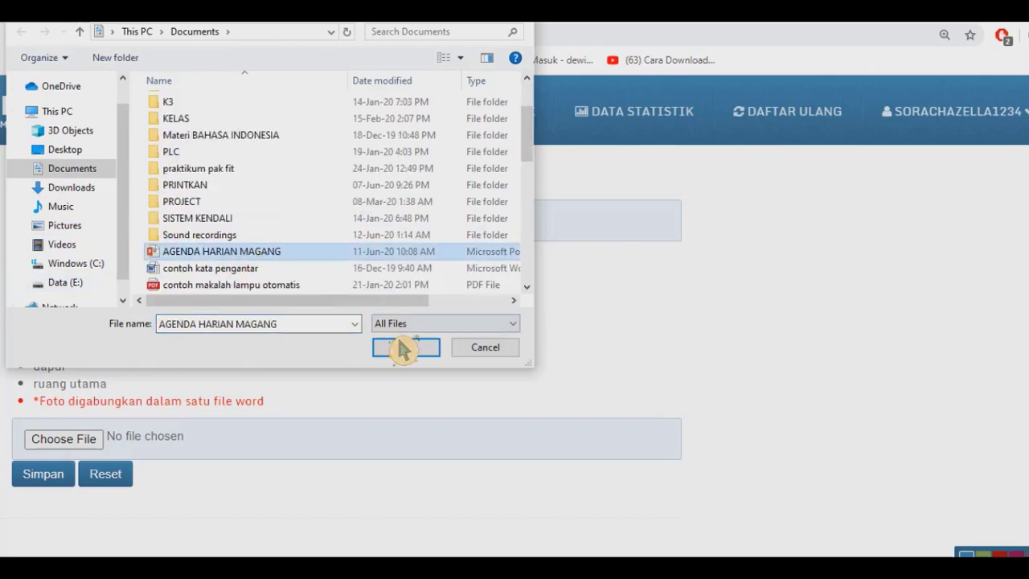
click(325, 272)
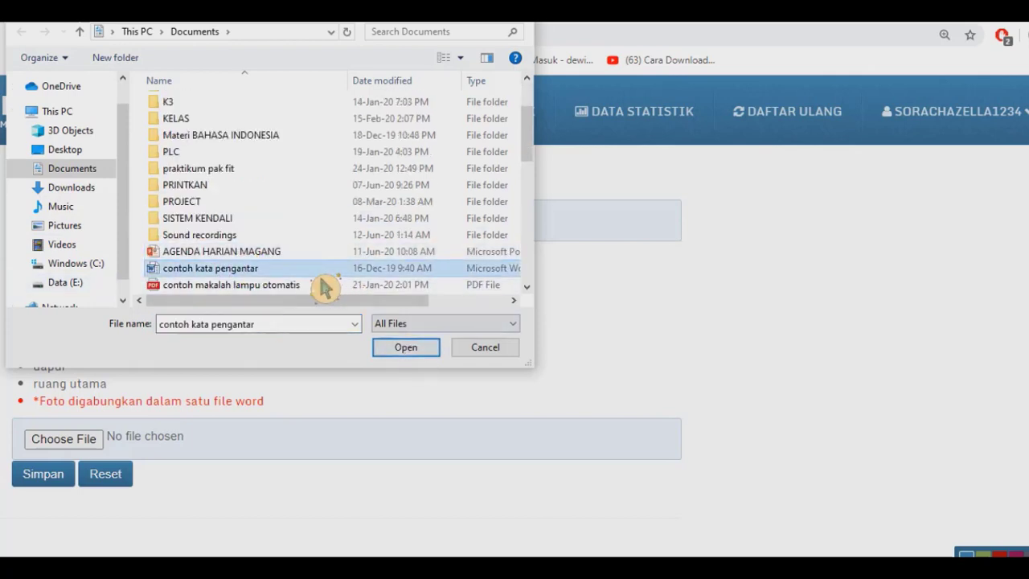
click(415, 352)
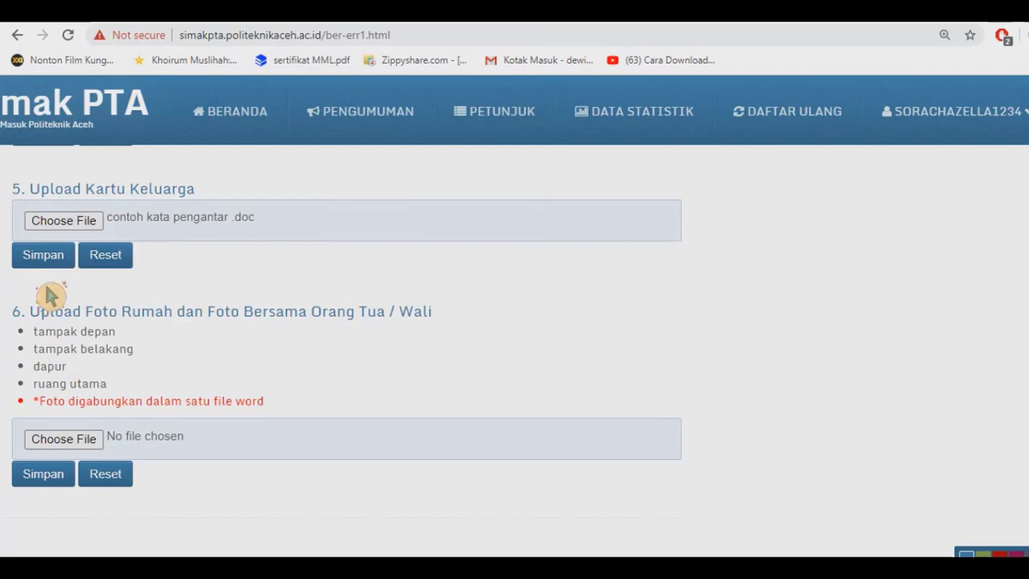
click(48, 259)
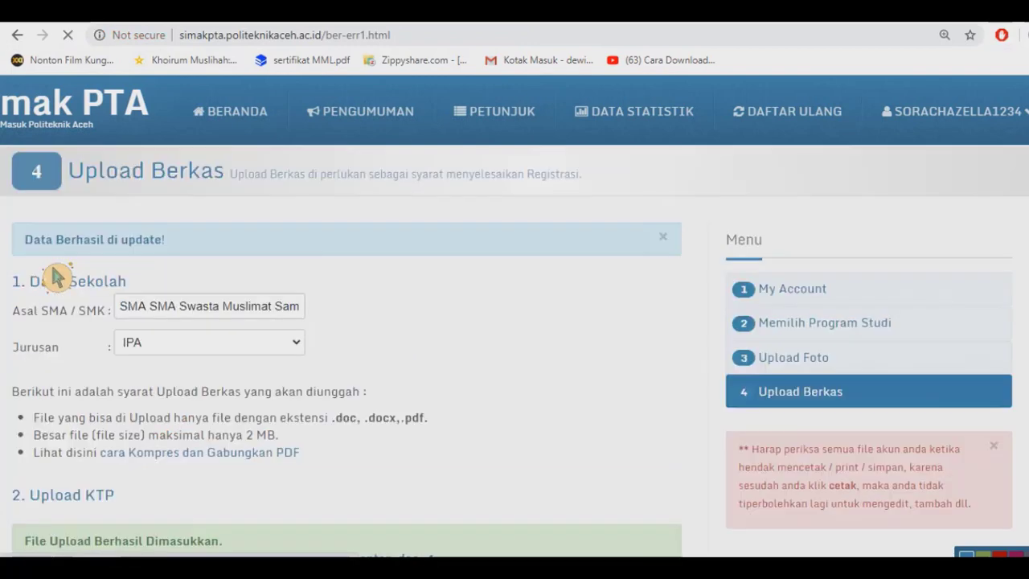
scroll(56, 277, down, 2)
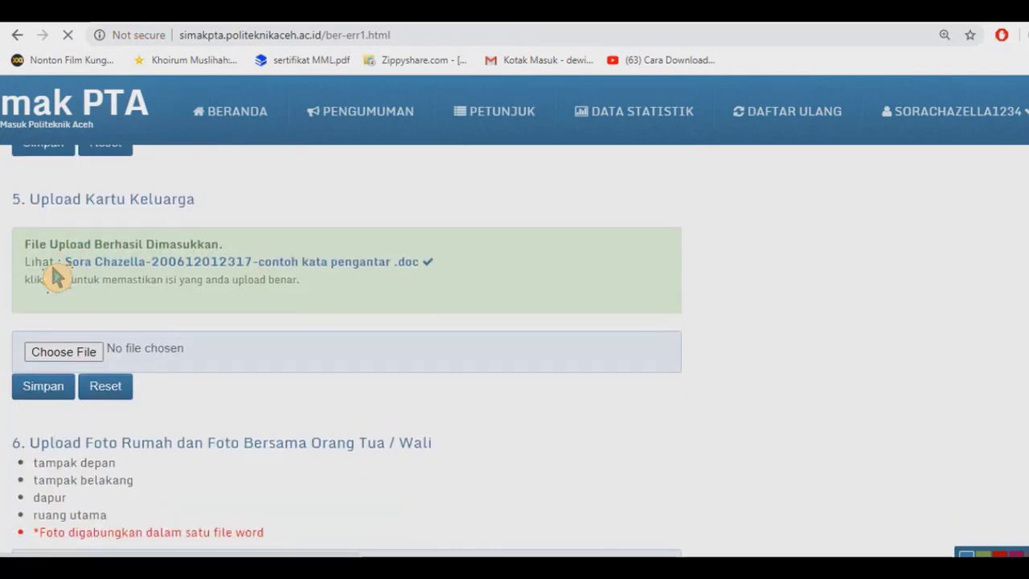
scroll(57, 277, up, 6)
scroll(57, 278, down, 3)
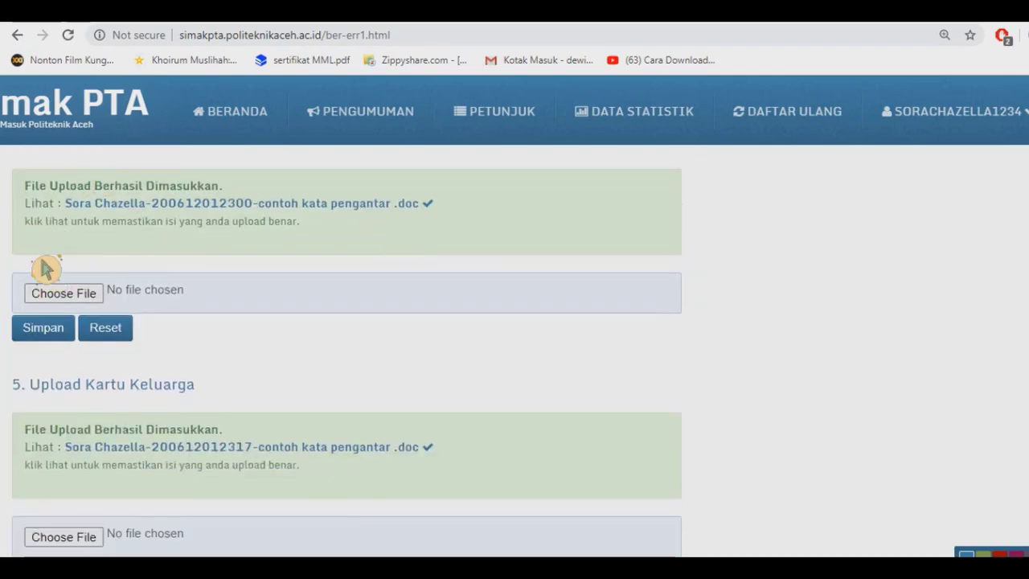
scroll(24, 432, down, 2)
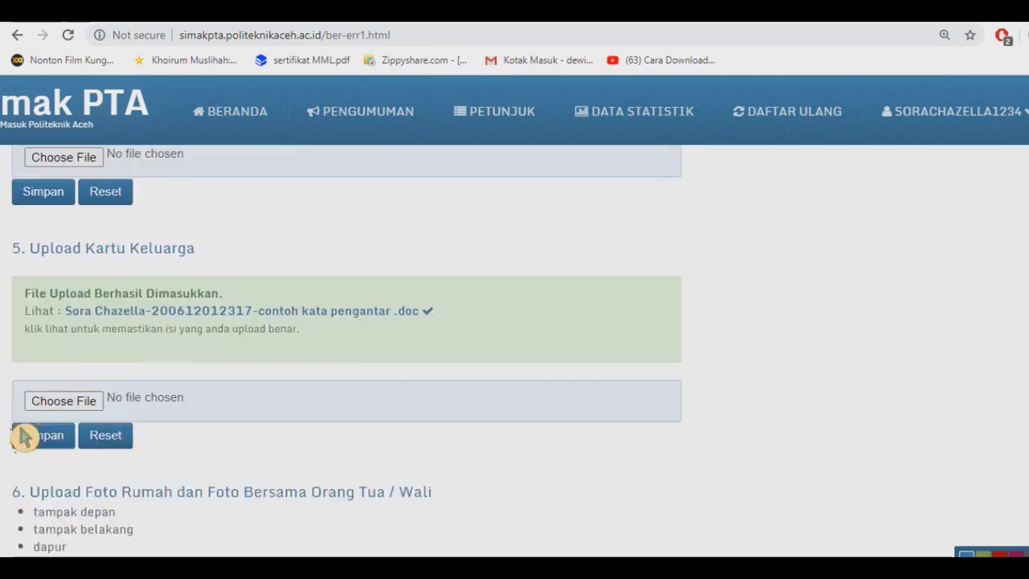
scroll(24, 434, down, 2)
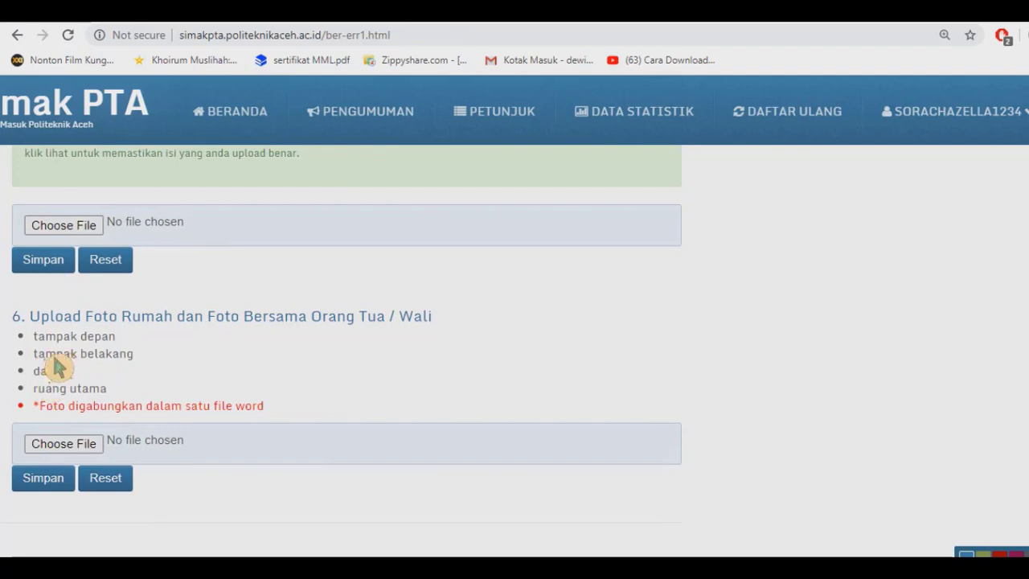
Upload and save 'contoh kata pengantar' as the section 6 house-and-parents photo document.
click(89, 455)
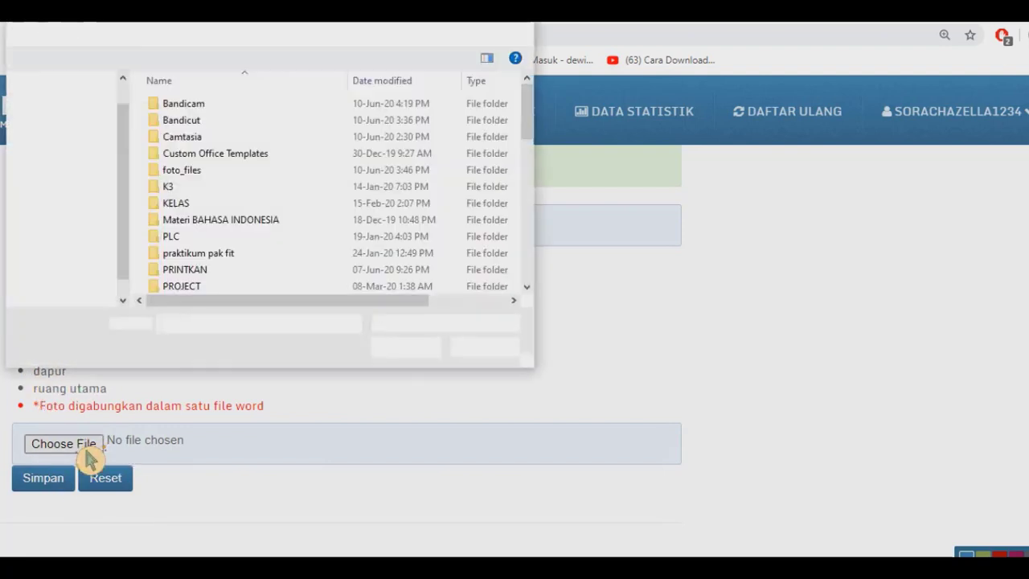
scroll(265, 293, down, 2)
click(261, 270)
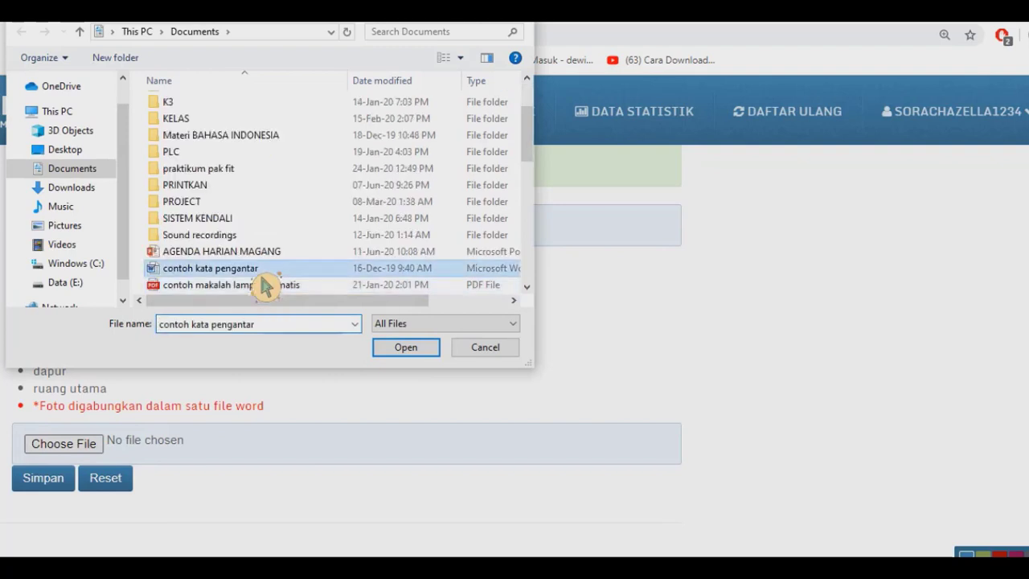
click(432, 354)
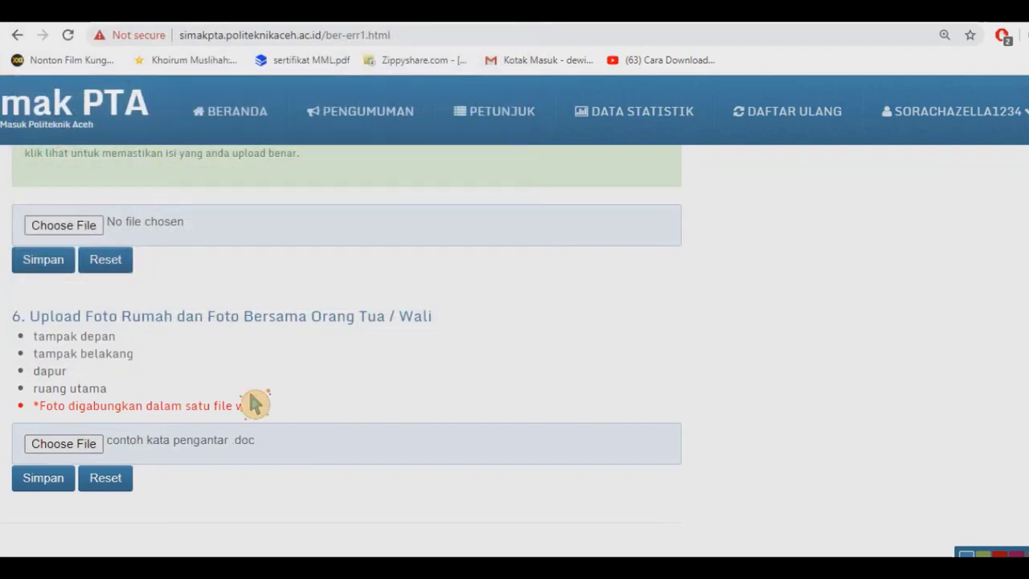
click(64, 487)
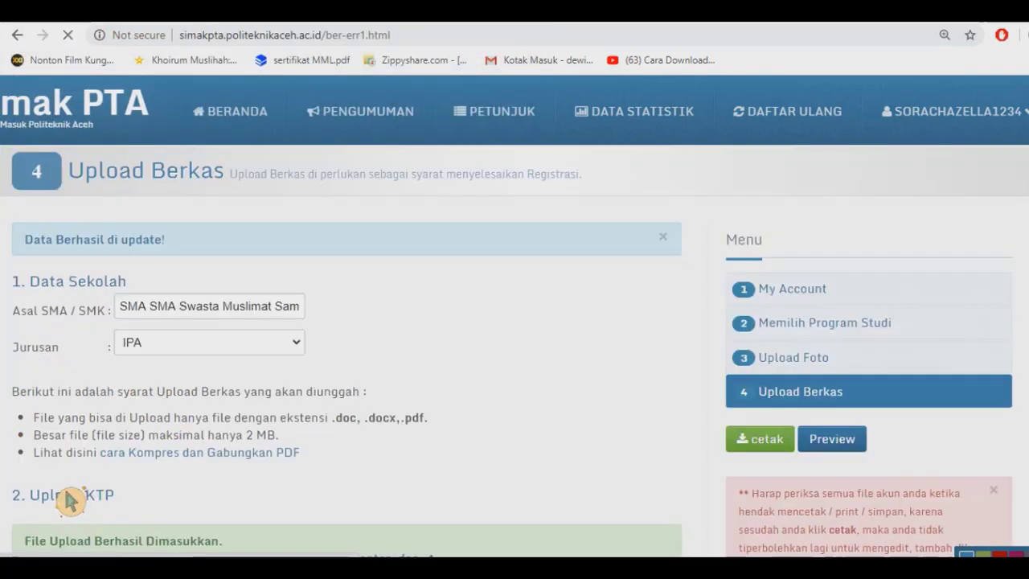
scroll(282, 434, down, 10)
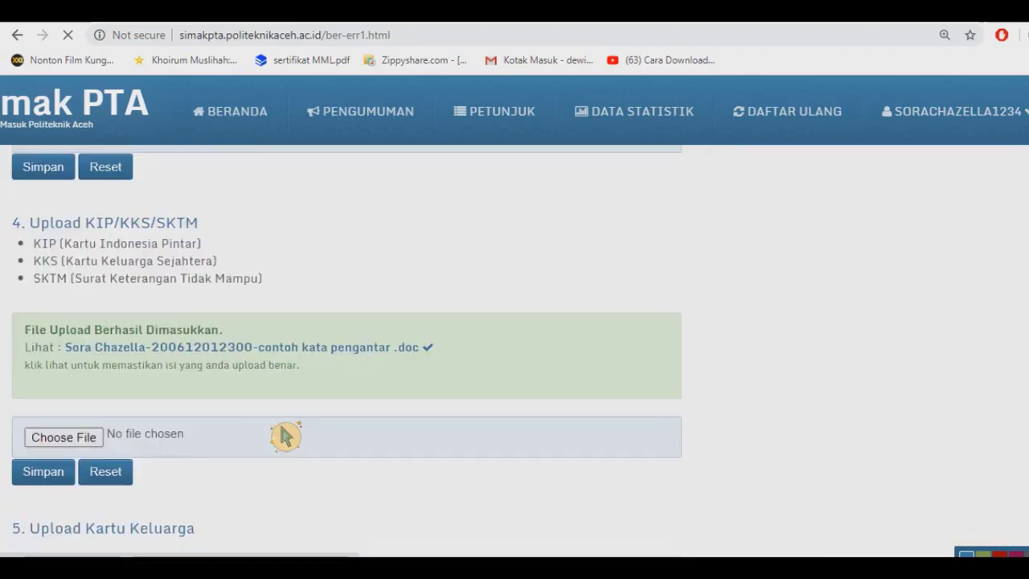
scroll(285, 437, down, 2)
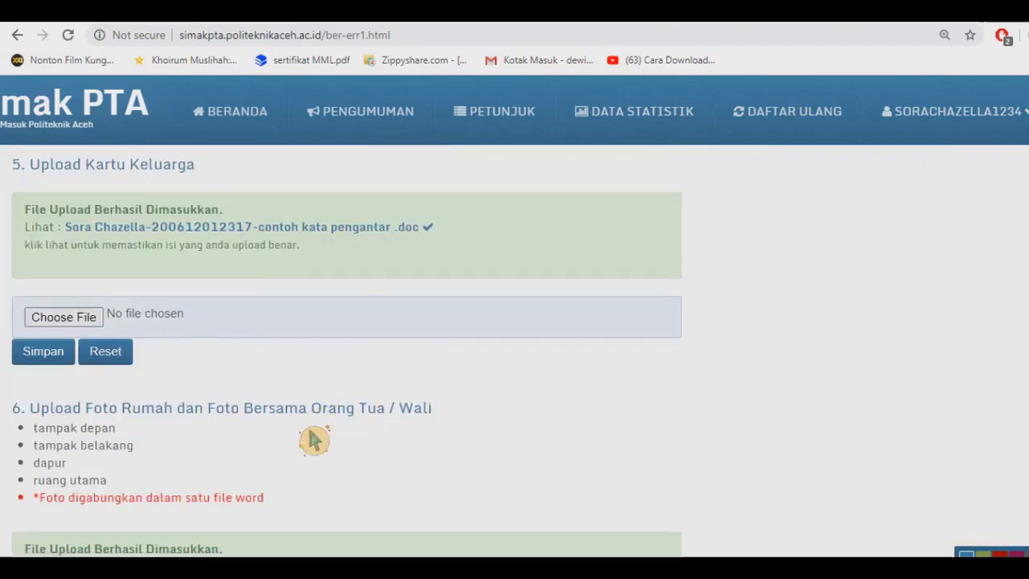
scroll(314, 436, down, 2)
scroll(436, 460, up, 10)
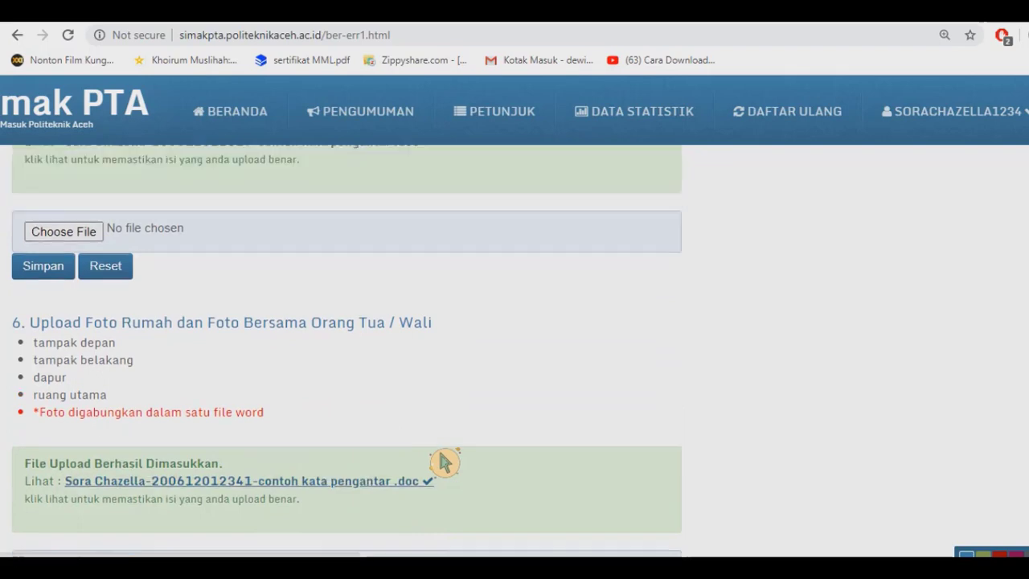
scroll(444, 461, up, 4)
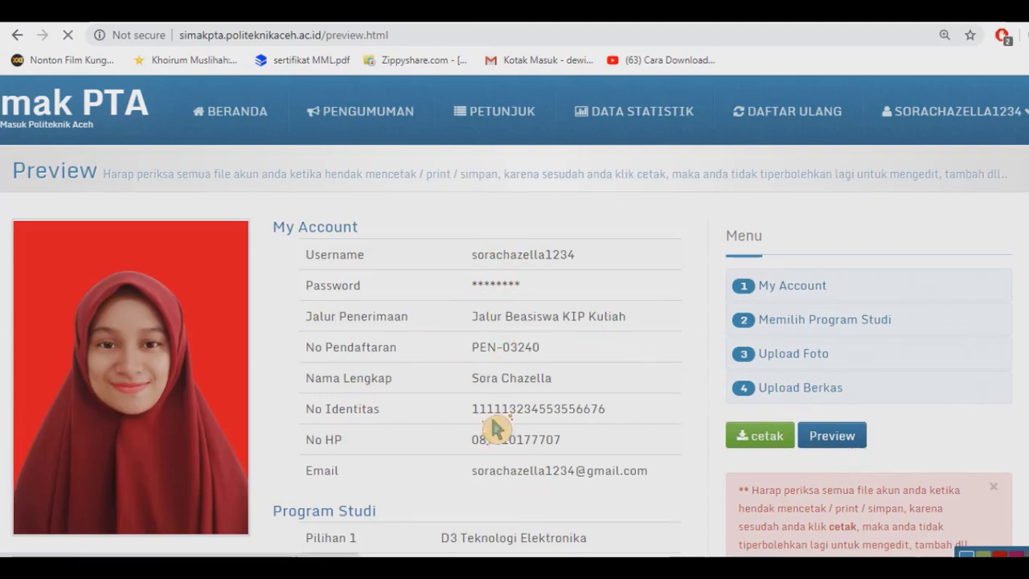
Review the Preview page, generate the proof card with cetak, and start its PDF download.
scroll(496, 428, down, 5)
scroll(495, 428, down, 5)
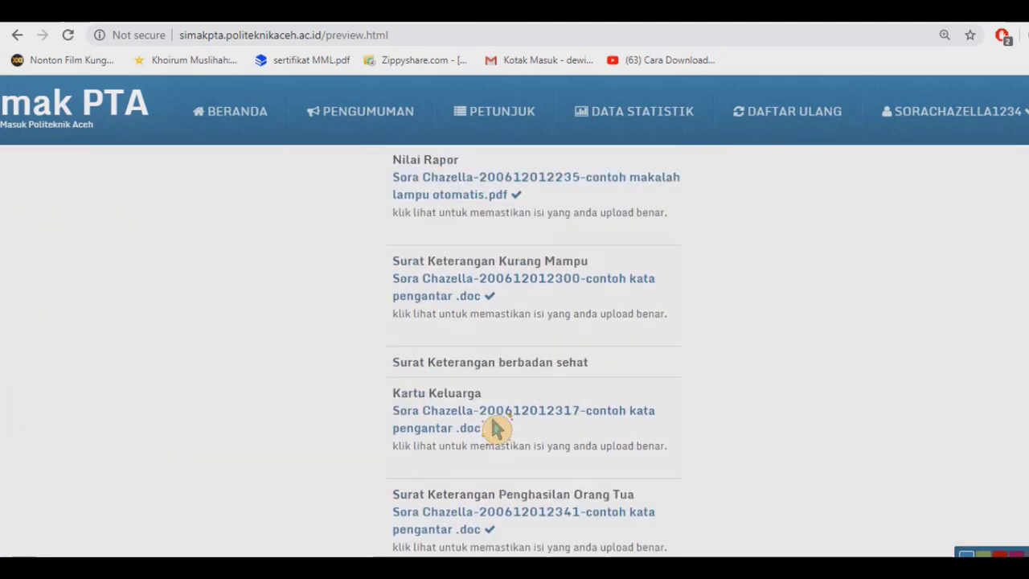
scroll(495, 428, up, 10)
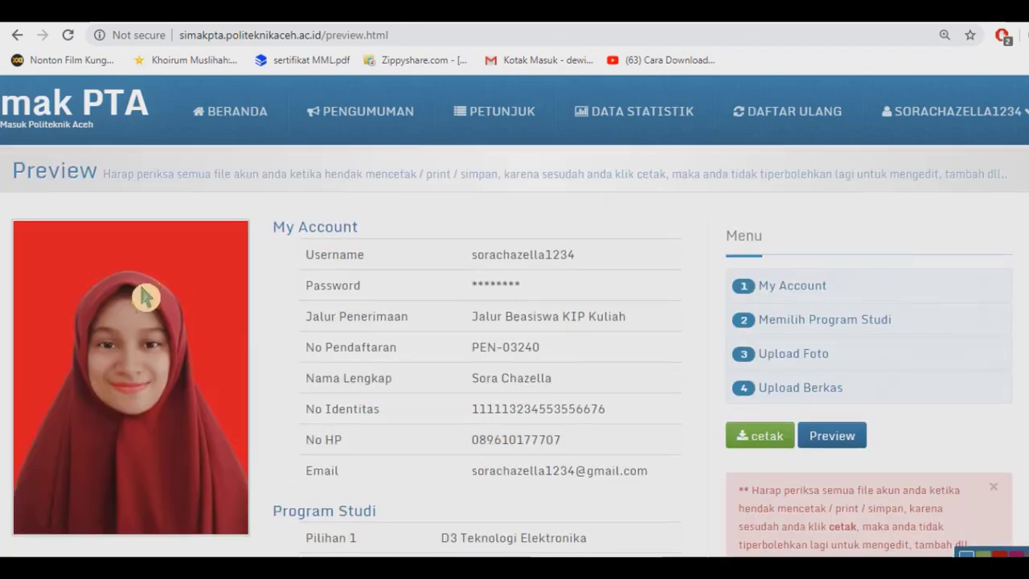
click(760, 447)
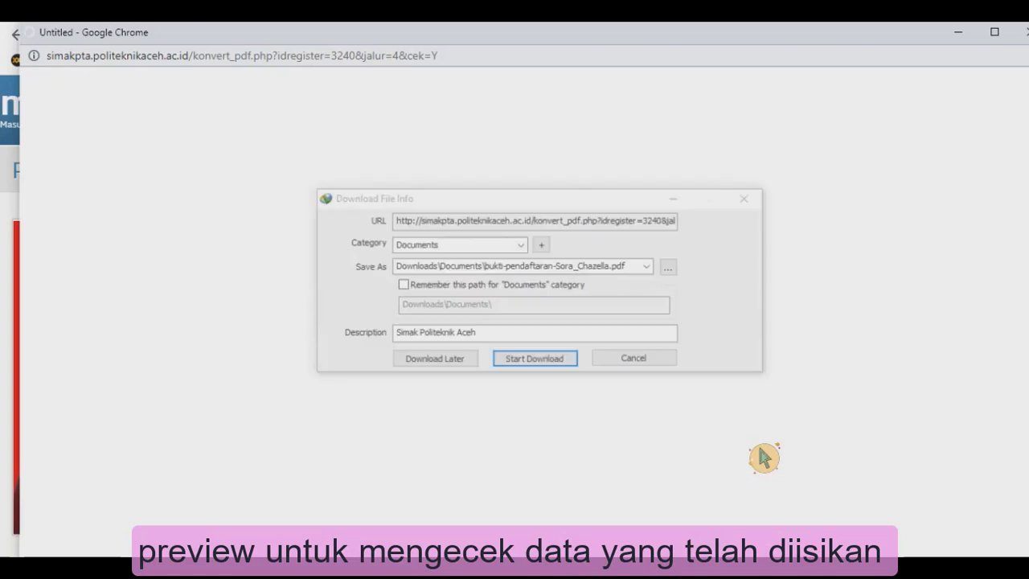
click(555, 363)
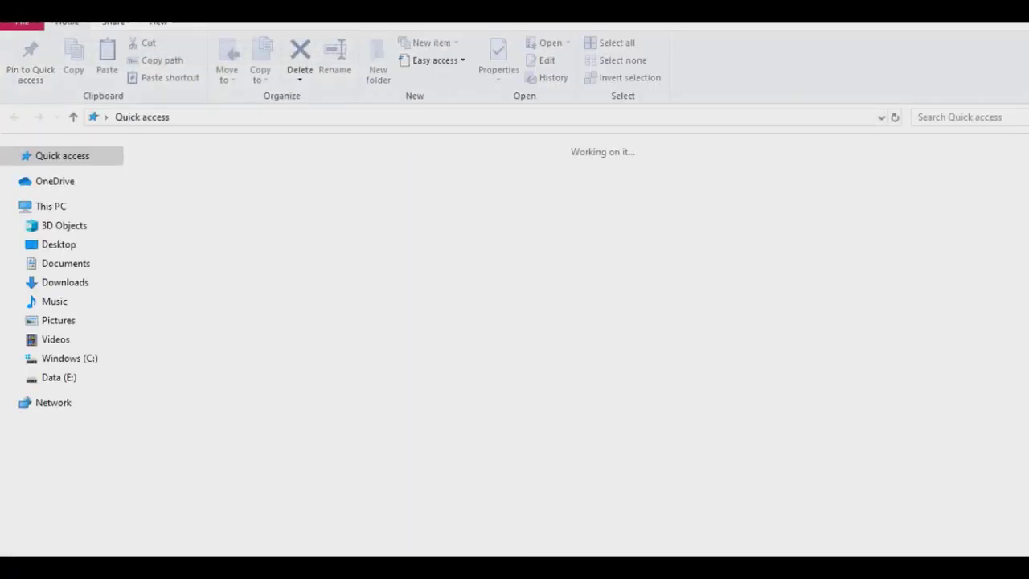
Browse to Downloads > Documents and open the new bukti-pendaftaran registration proof PDF.
click(60, 266)
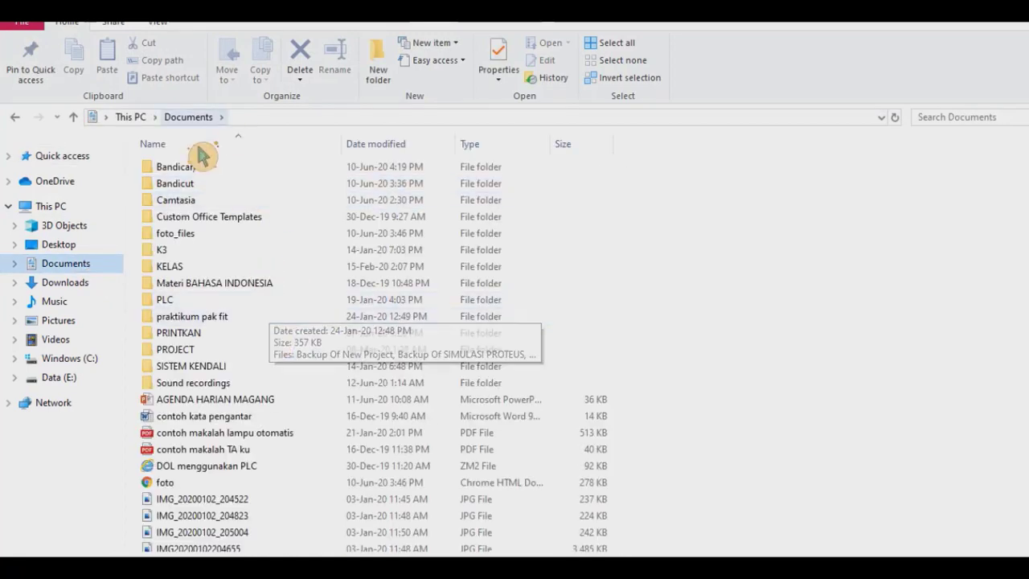
click(63, 283)
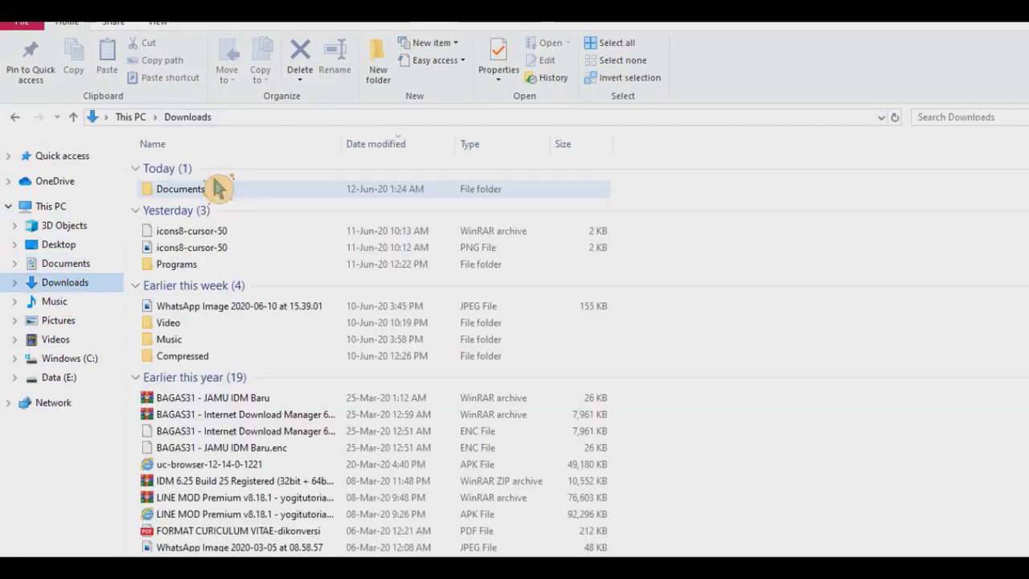
double_click(272, 209)
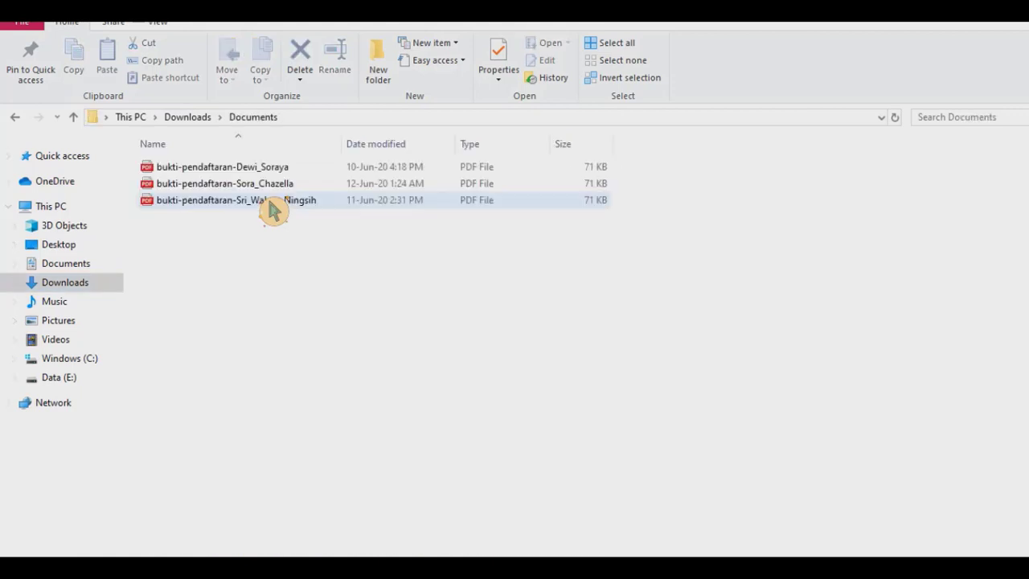
click(259, 190)
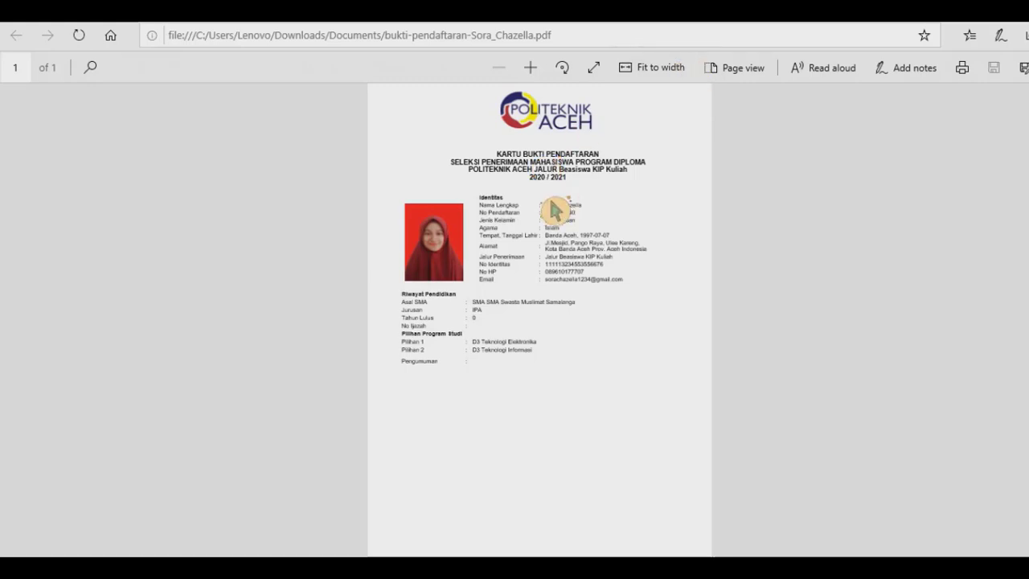
Zoom the proof card in two levels to review its details, then switch to VLC.
click(531, 68)
click(531, 68)
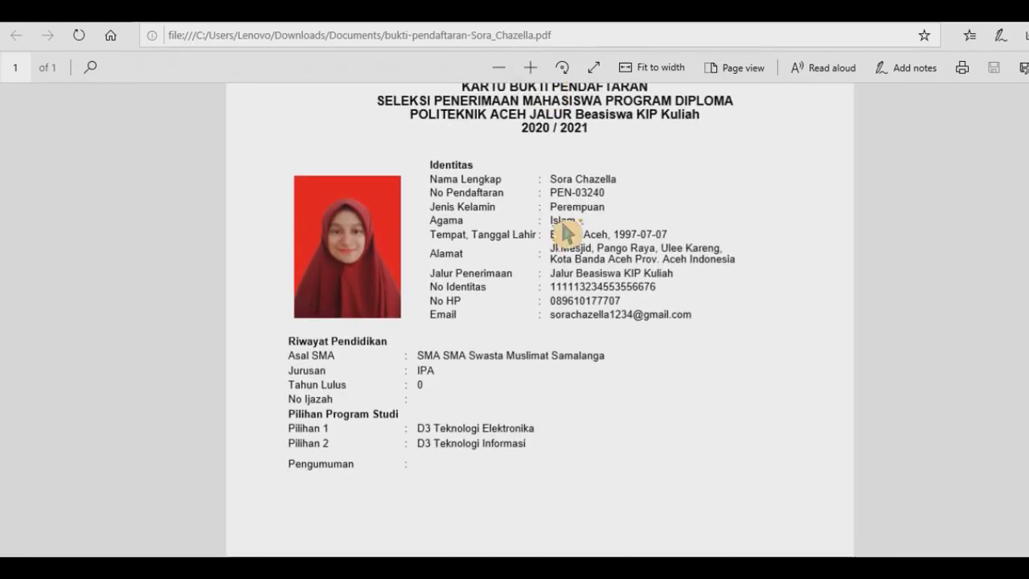
scroll(564, 232, up, 2)
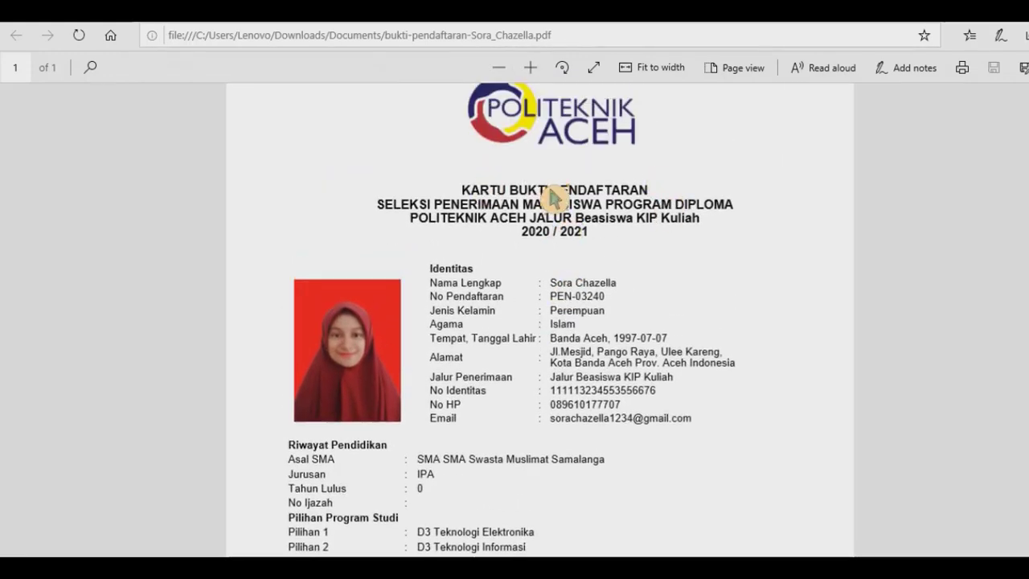
scroll(605, 289, down, 2)
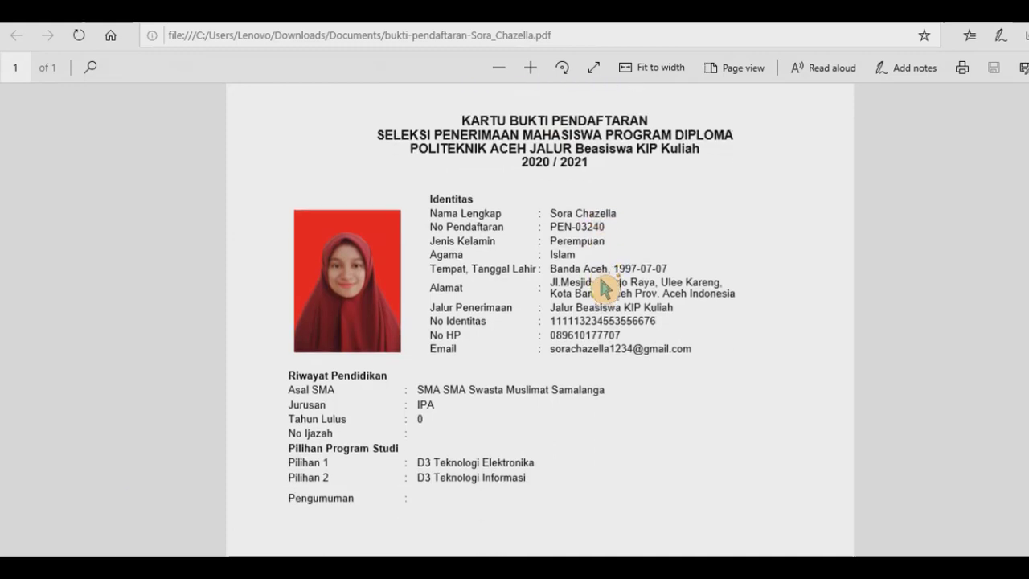
scroll(605, 290, up, 2)
scroll(605, 289, down, 1)
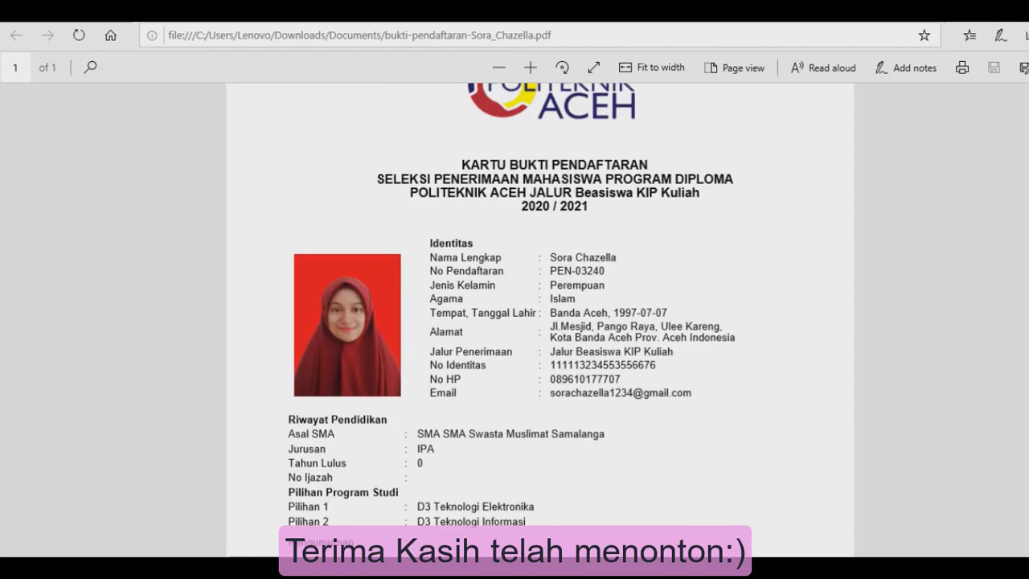
click(488, 566)
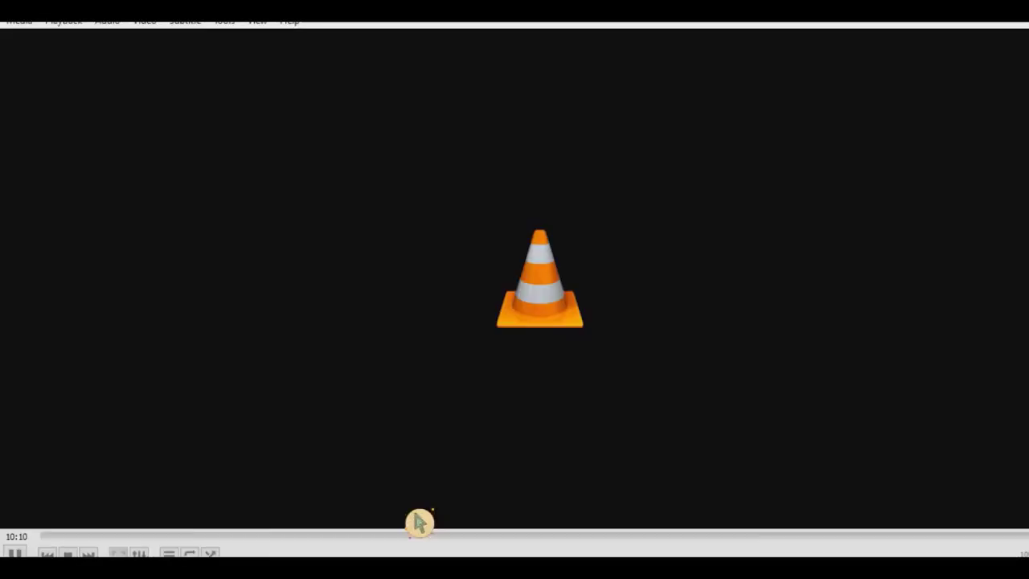